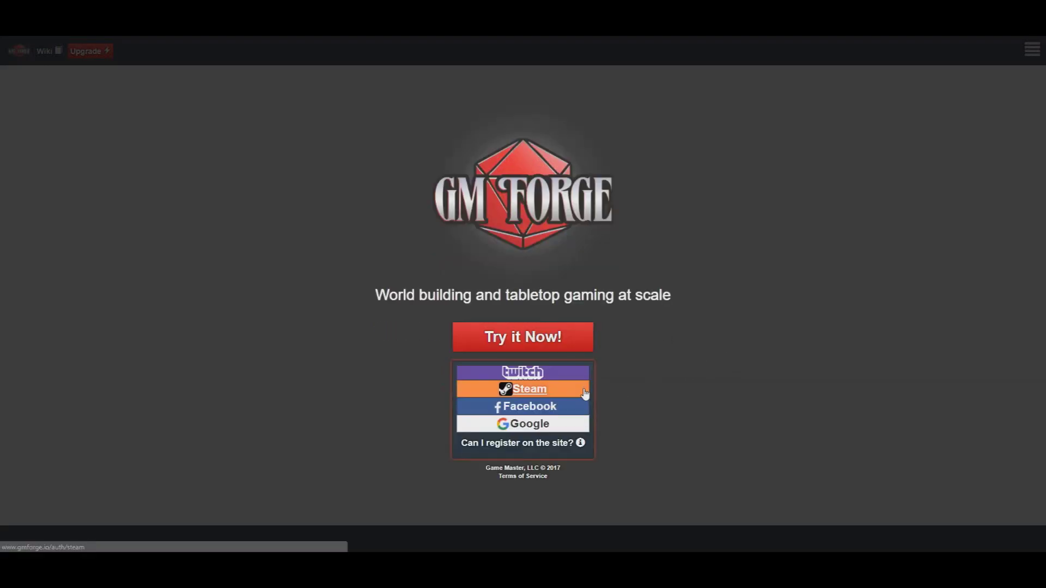
Sign in through Steam and create a Path Founder game named "Example of Play" protected with a game password
click(579, 390)
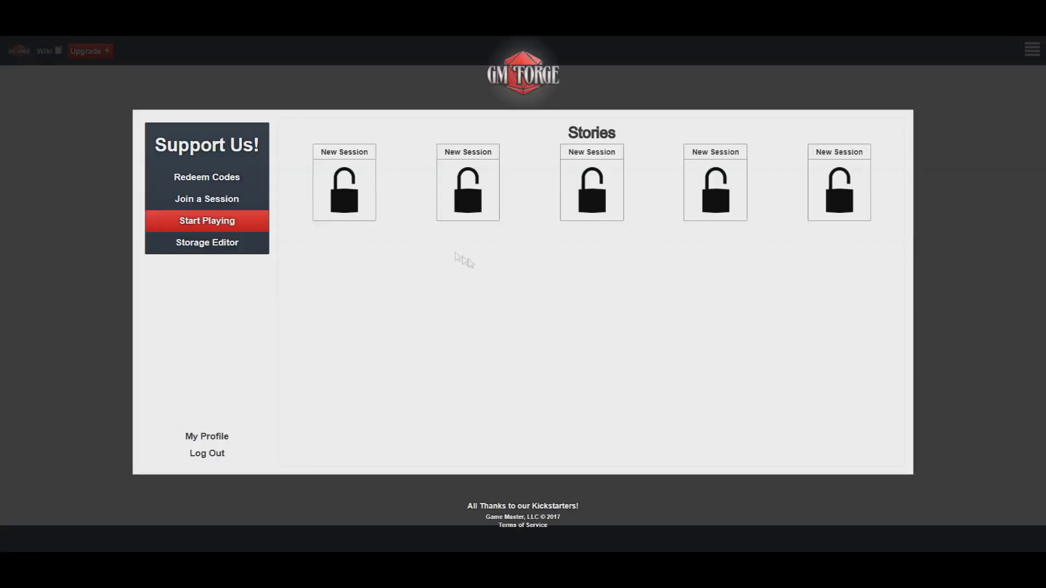
click(363, 209)
click(407, 316)
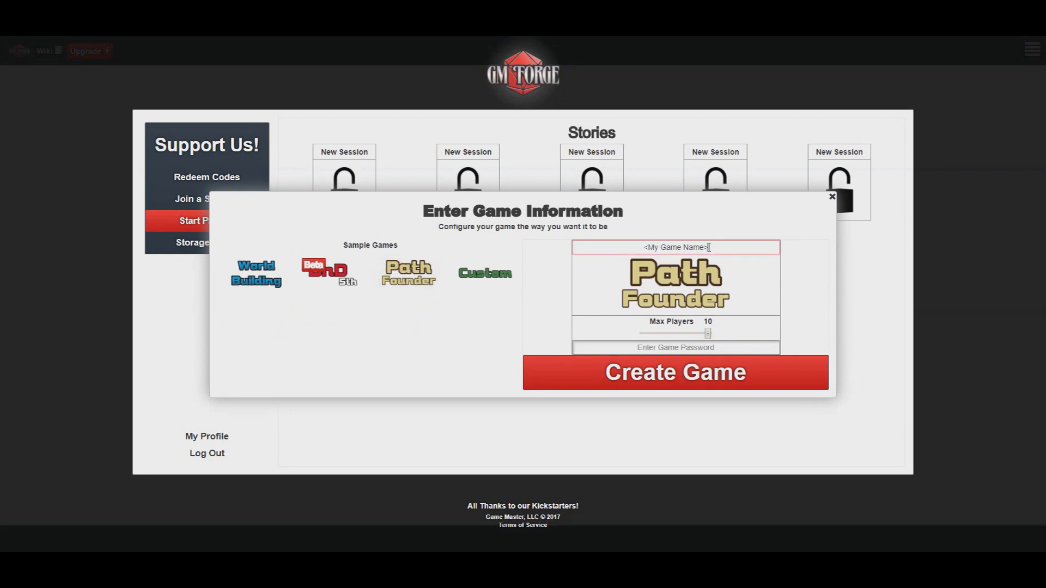
text(Example of Play)
click(692, 350)
text(passw)
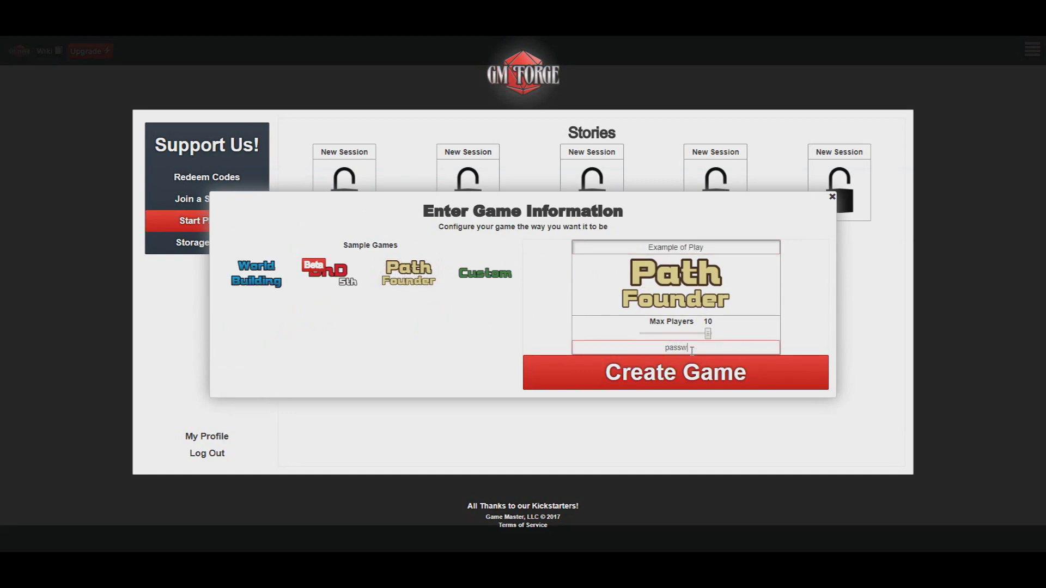
text(ord)
click(769, 374)
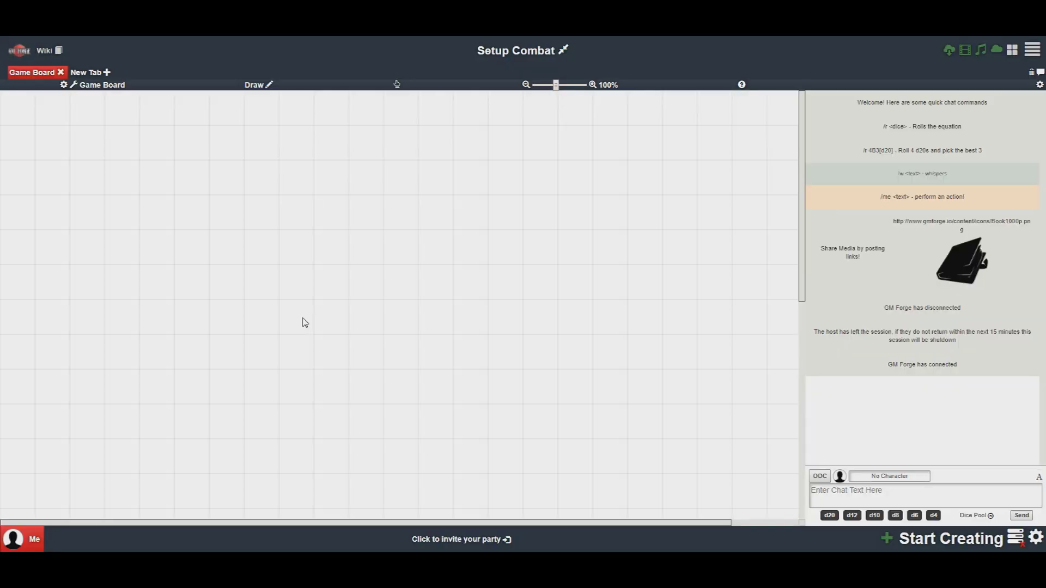
Build a dice pool of four d20s and roll it into the chat
click(931, 491)
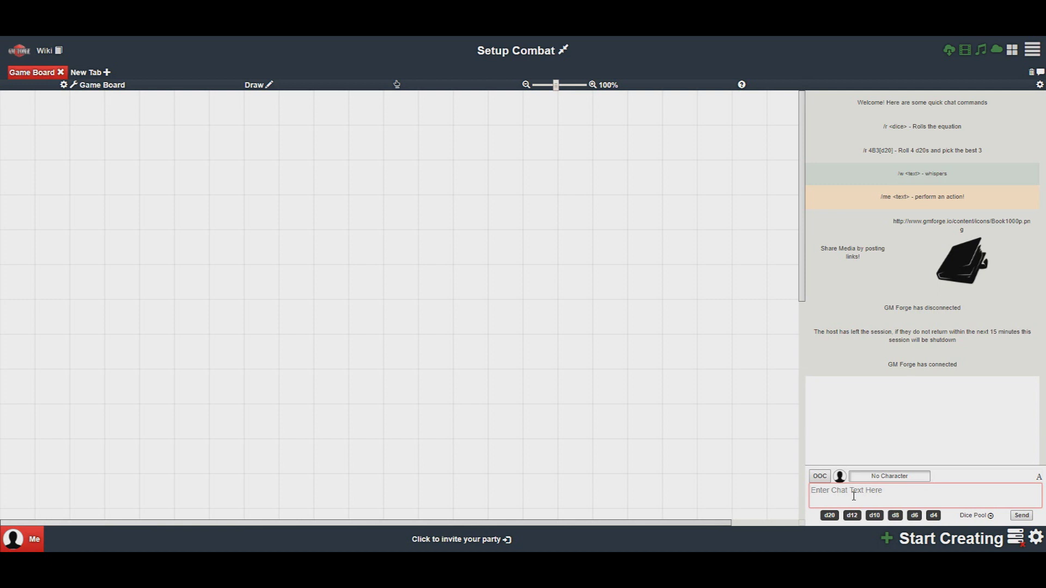
click(972, 518)
click(905, 405)
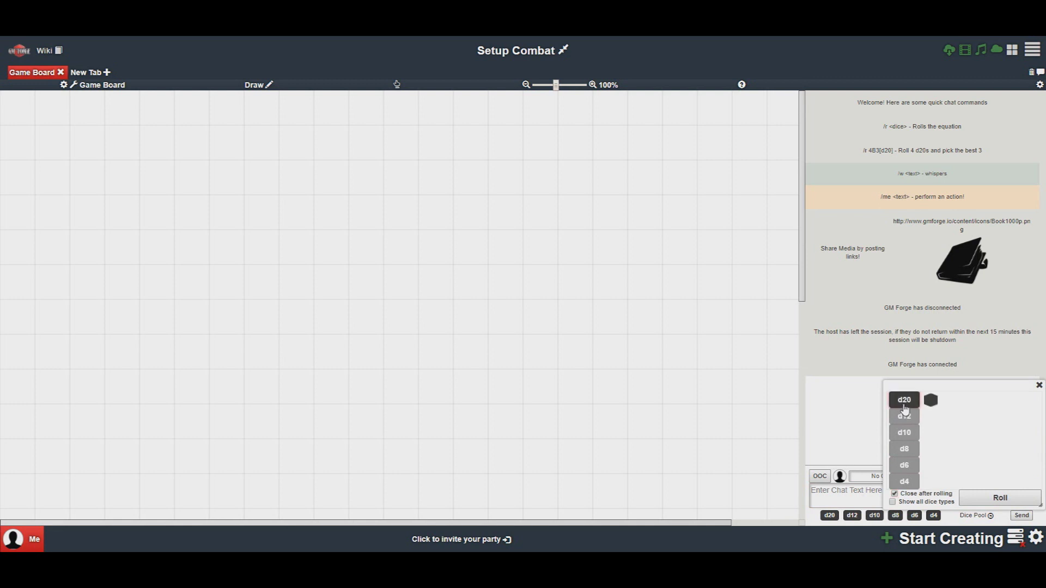
click(904, 406)
click(905, 406)
click(904, 406)
click(1000, 497)
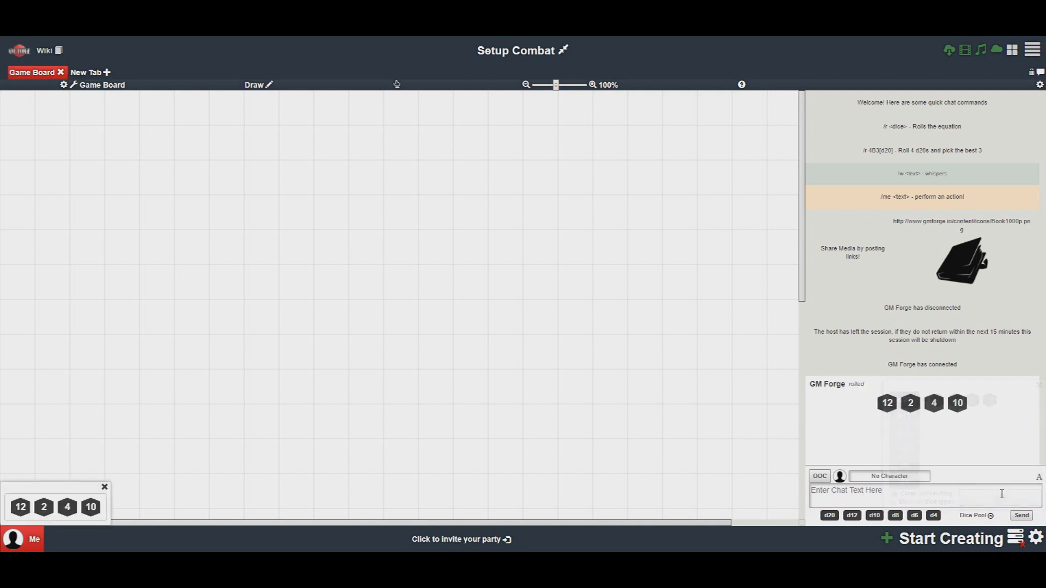
Roll a single d20, and roll the equation d20 + 3 + 6 with a chat command
click(830, 516)
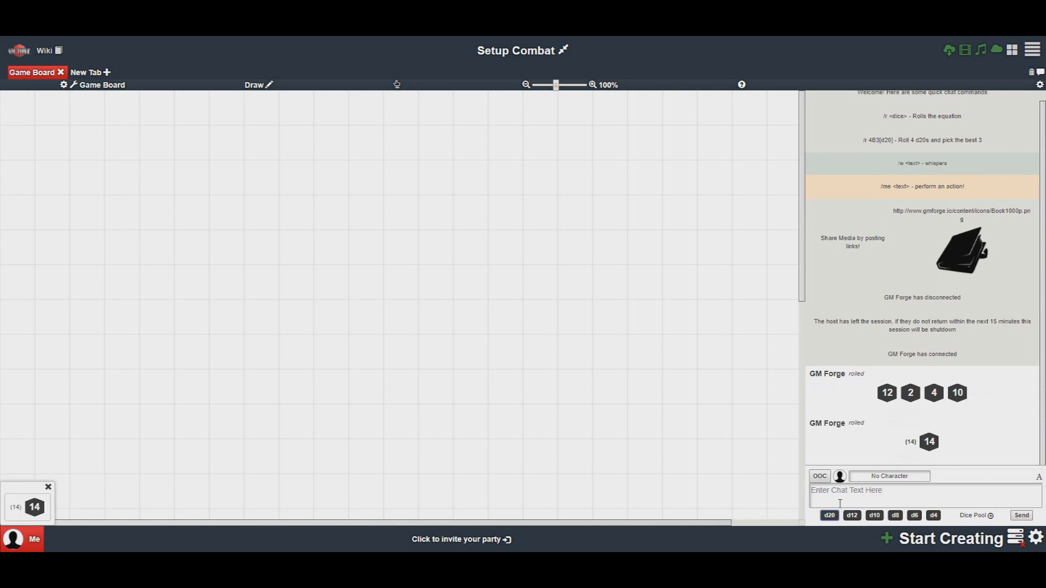
click(840, 503)
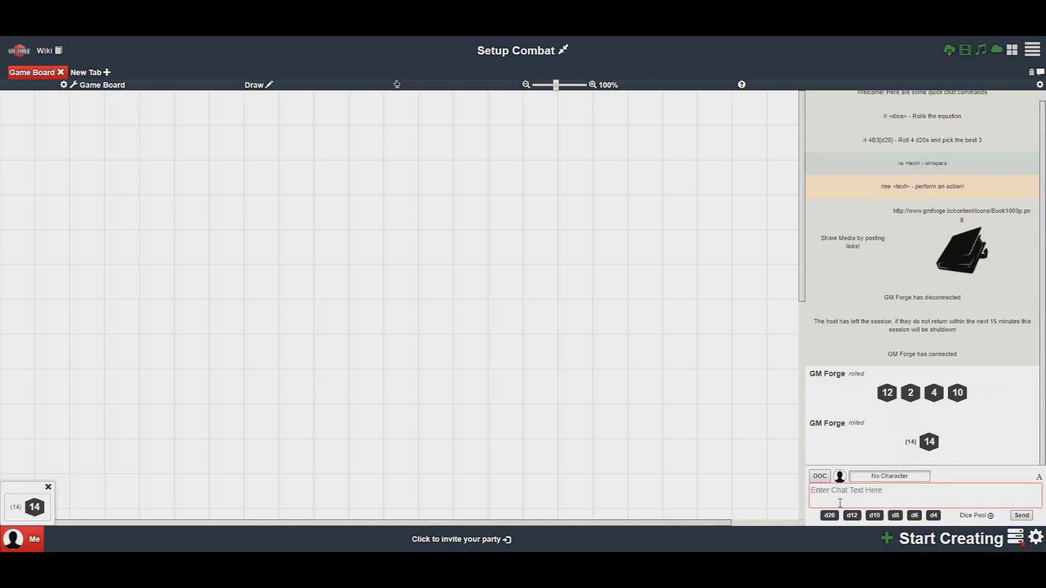
text(/r d20 + 3)
key(Return)
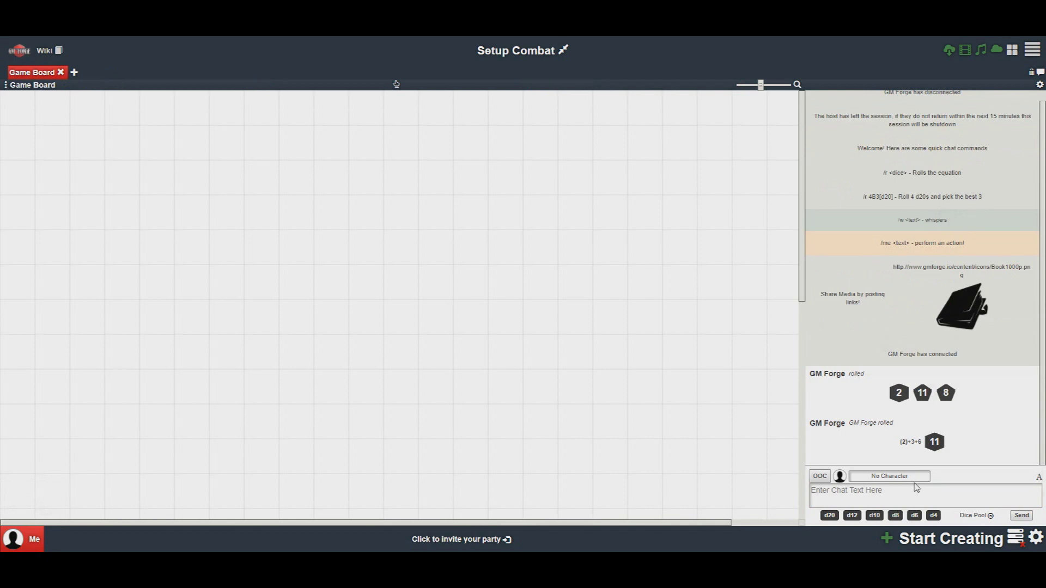
Give the chat speaker a random name and send the in-character message "Regard"
click(918, 477)
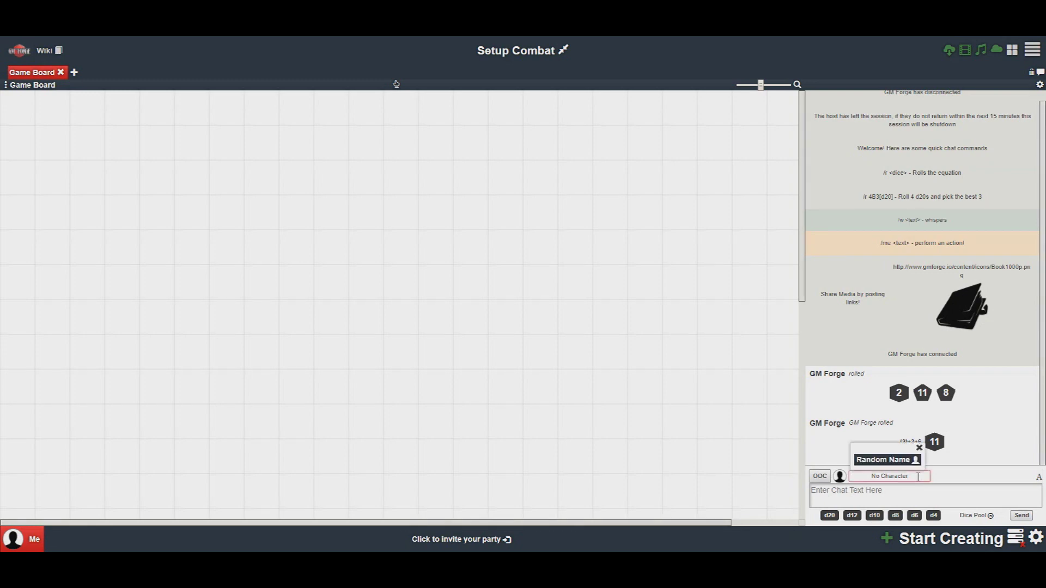
click(904, 460)
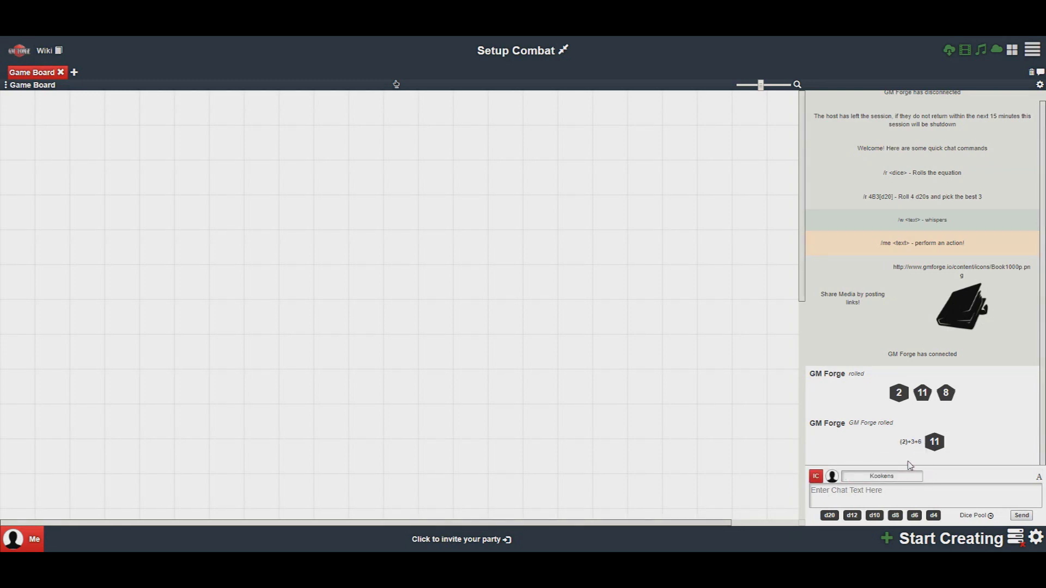
click(898, 491)
text(Re)
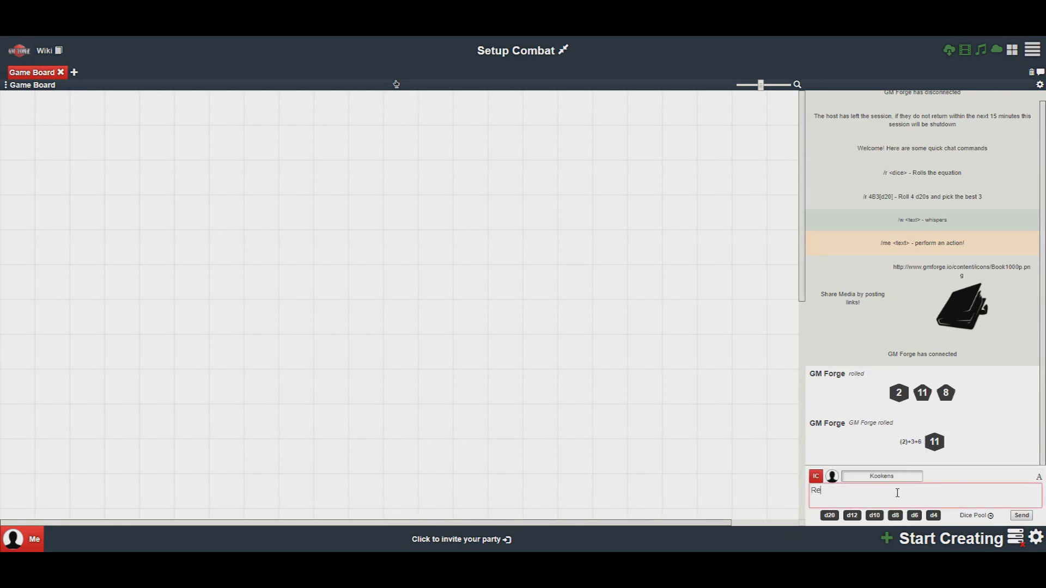
text(gard)
key(Return)
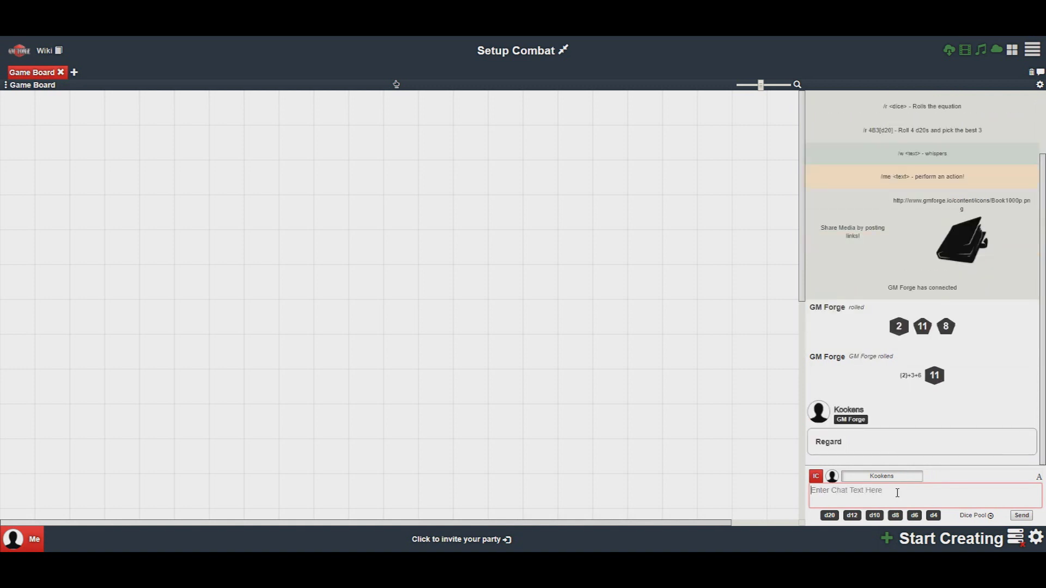
click(431, 370)
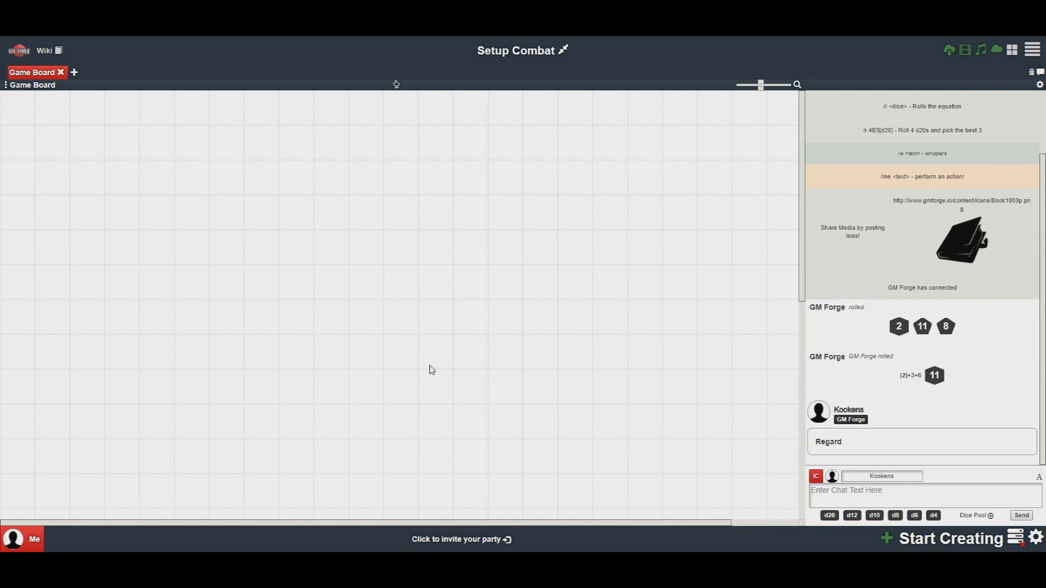
Create a new character, dismiss its stat roll results, and open its sheet over the game board
click(980, 542)
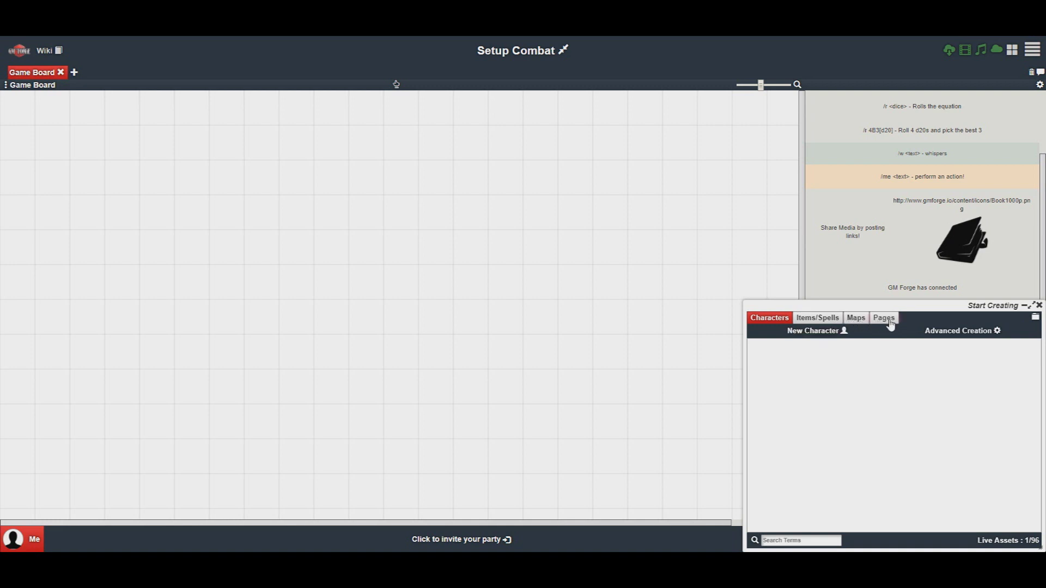
click(826, 333)
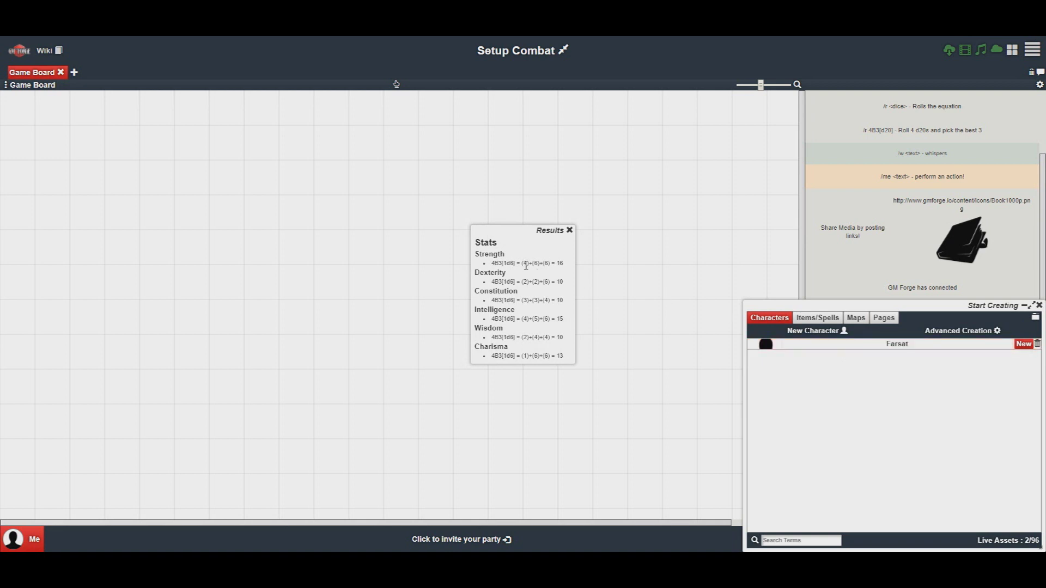
click(569, 230)
click(897, 343)
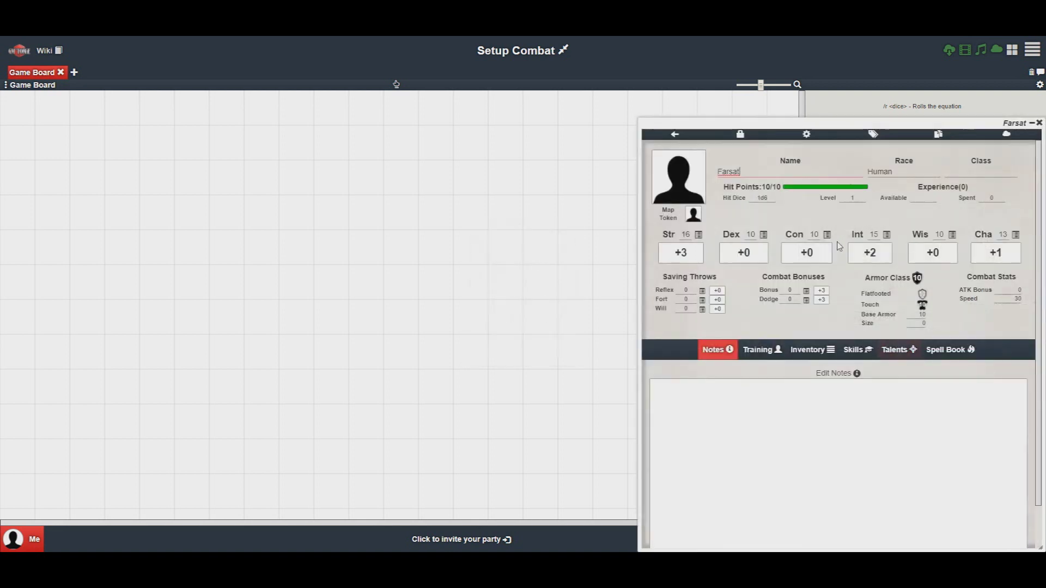
drag(833, 126, 298, 106)
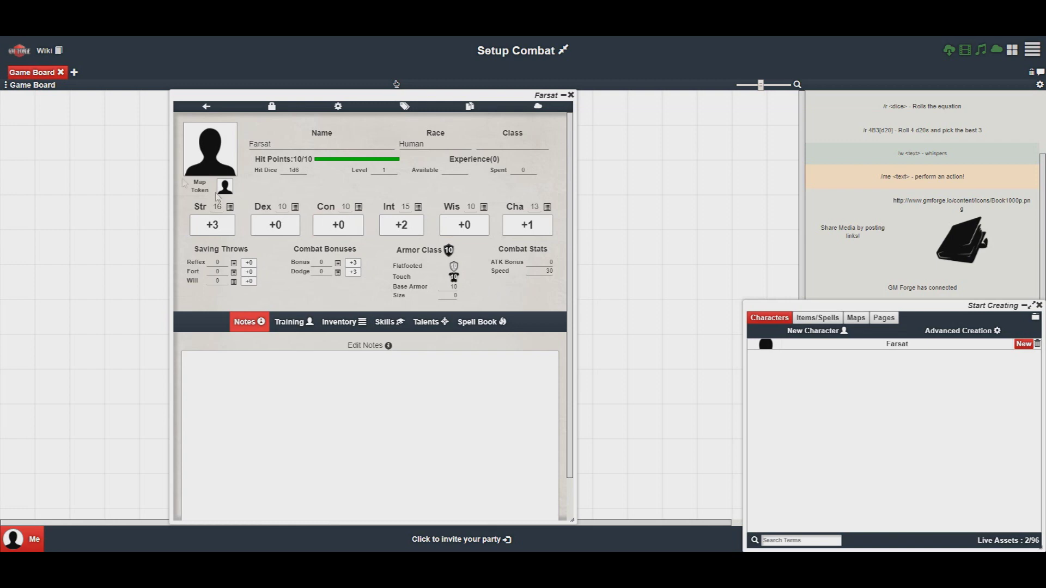
Set the character's portrait to the local image raphael.jpg
click(210, 149)
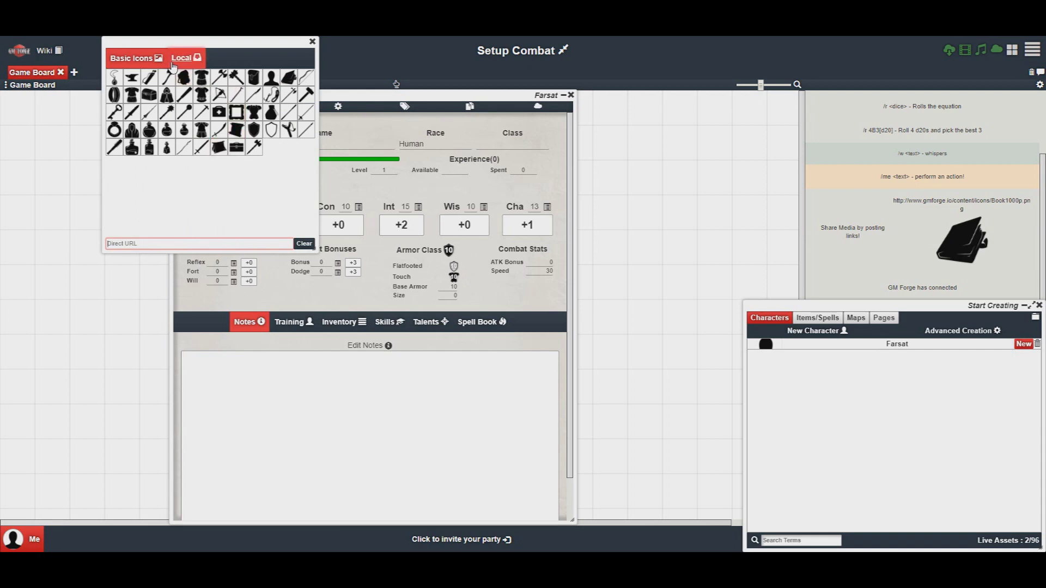
click(173, 64)
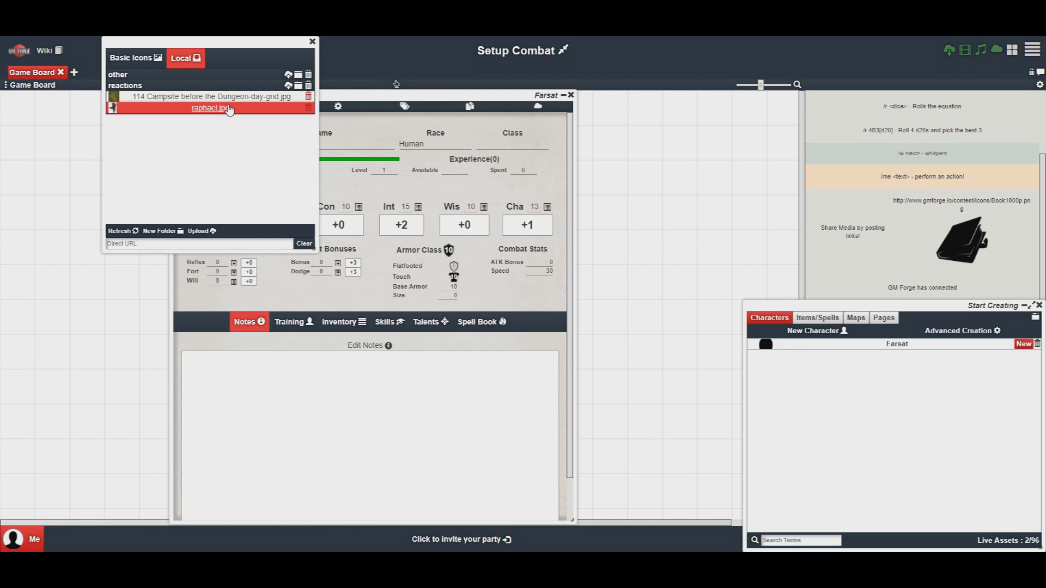
click(229, 108)
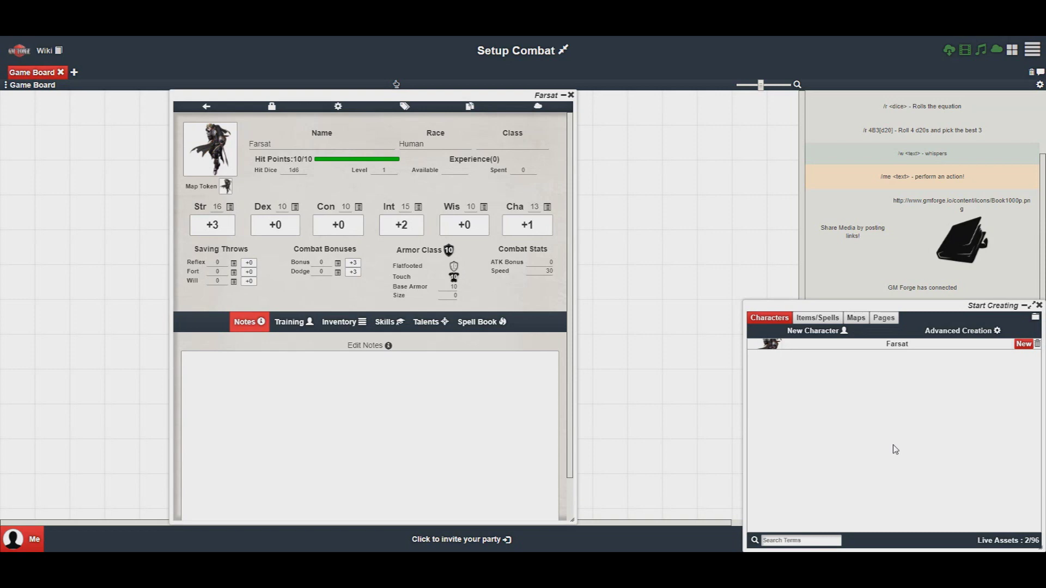
Roll stat tests from Farsat's sheet, including Strength and Intelligence, and close the sheet and the creation window
click(207, 235)
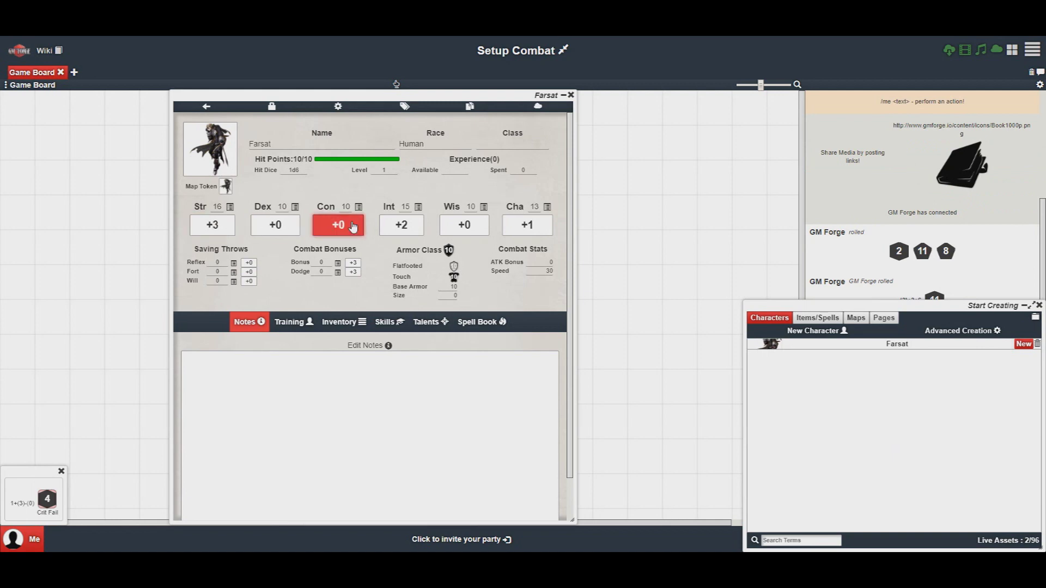
click(401, 225)
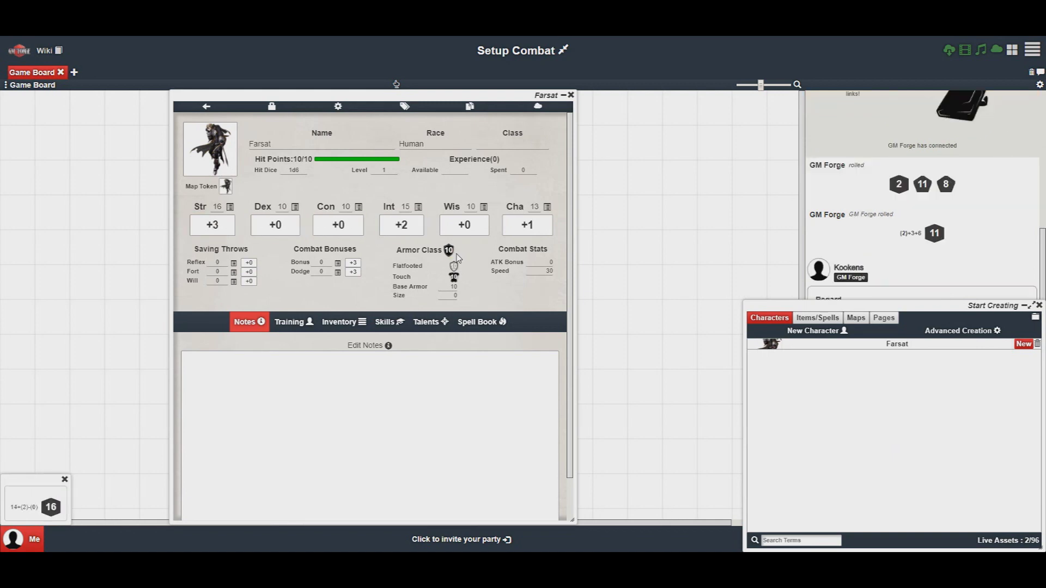
click(453, 255)
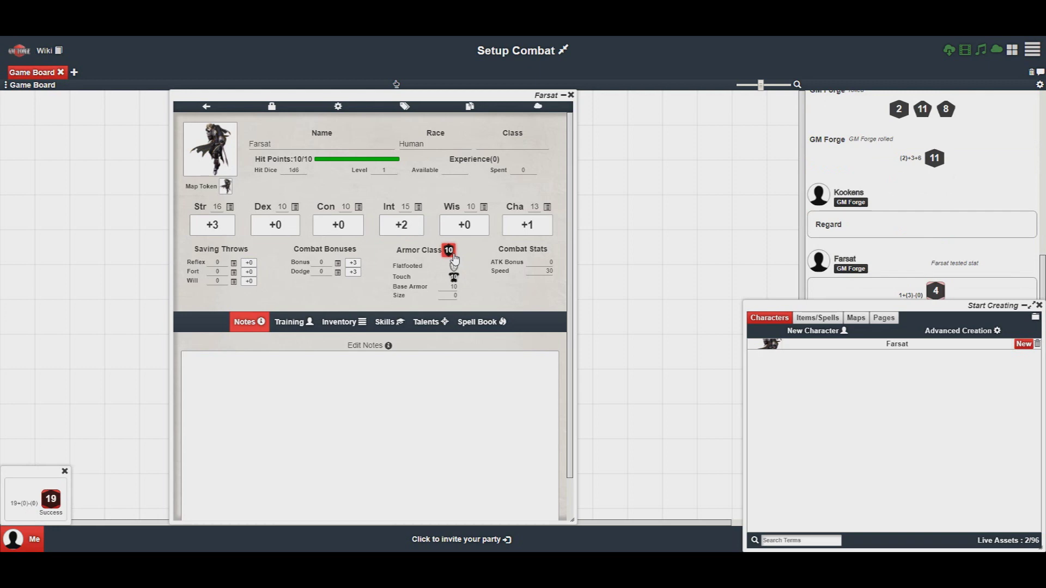
click(571, 95)
click(805, 301)
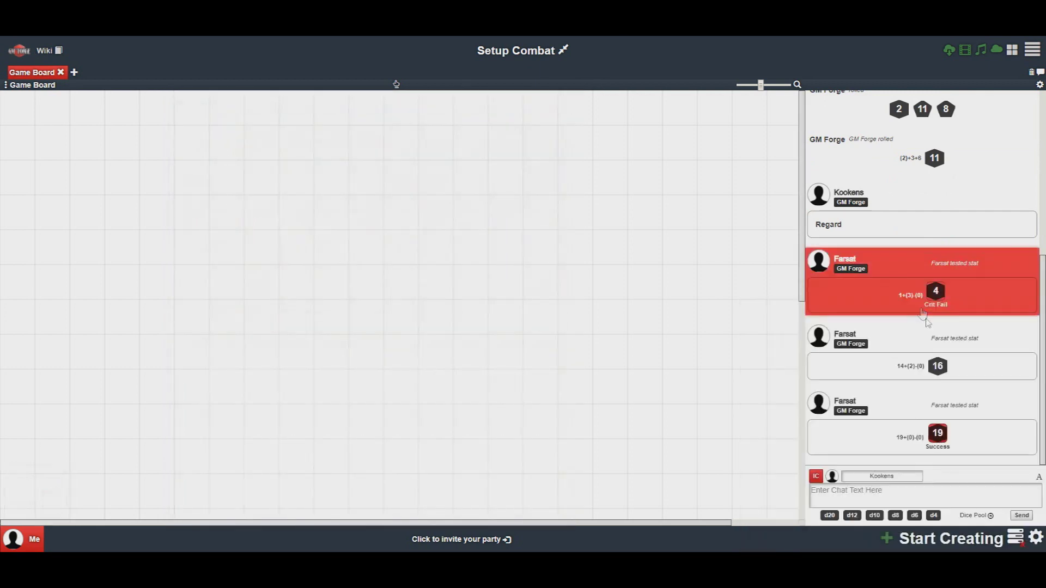
Switch the chat speaker to Farsat and send the message "Chat as this character"
click(862, 478)
click(888, 465)
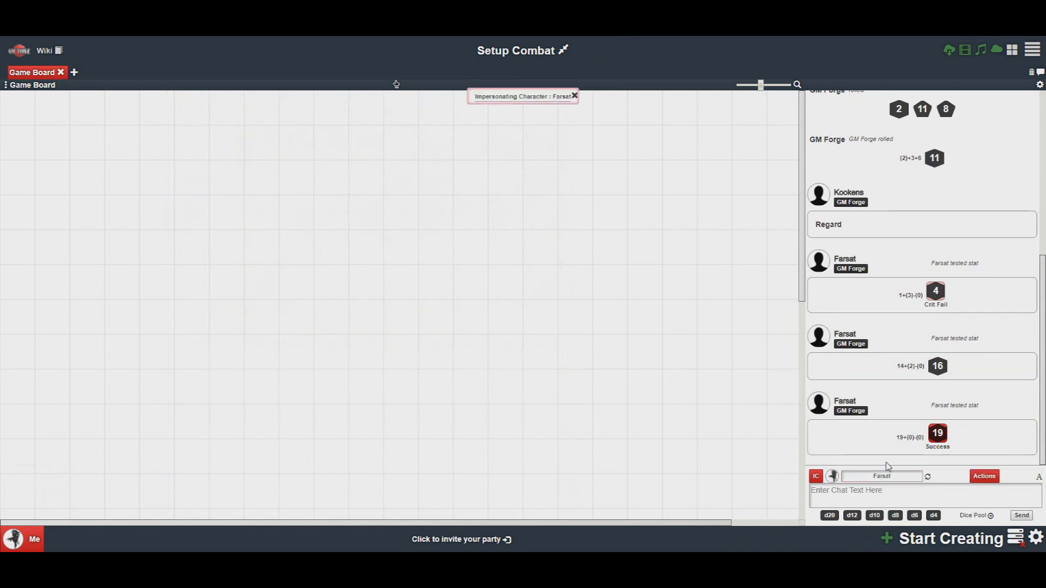
click(902, 493)
text(Chat th)
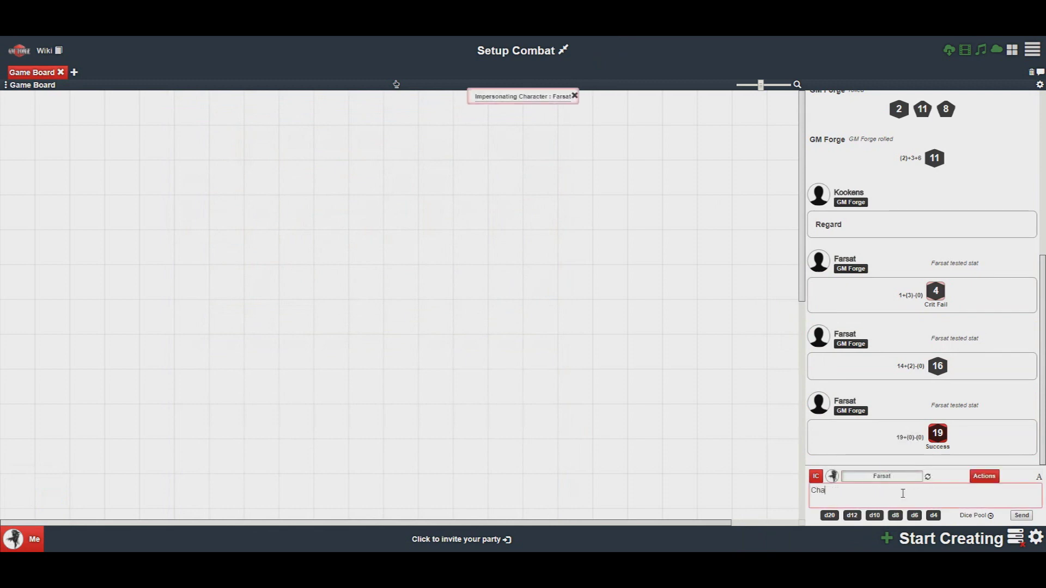
key(BackSpace)
key(BackSpace)
text(as )
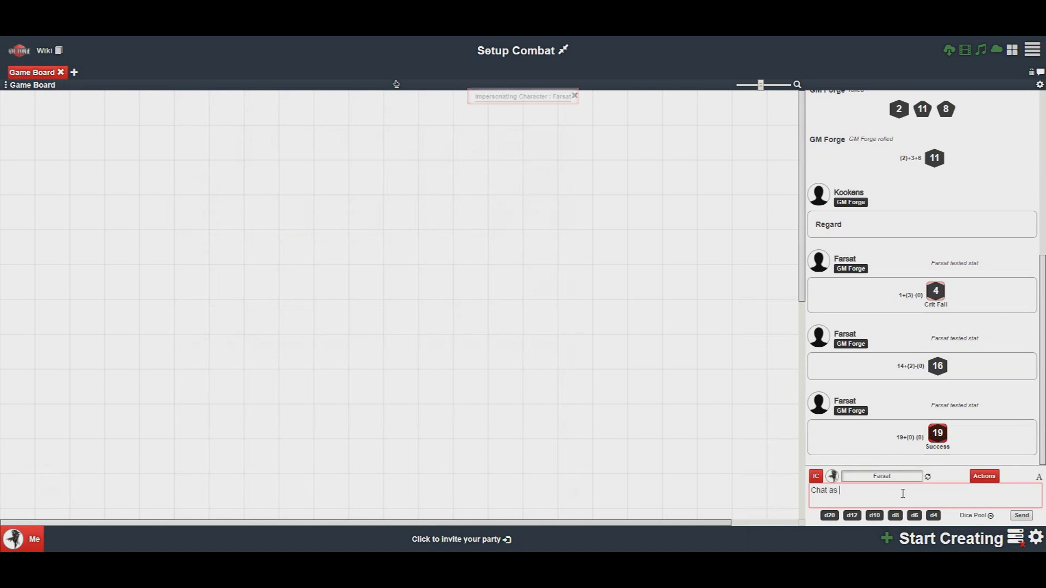
text(thh character)
key(Return)
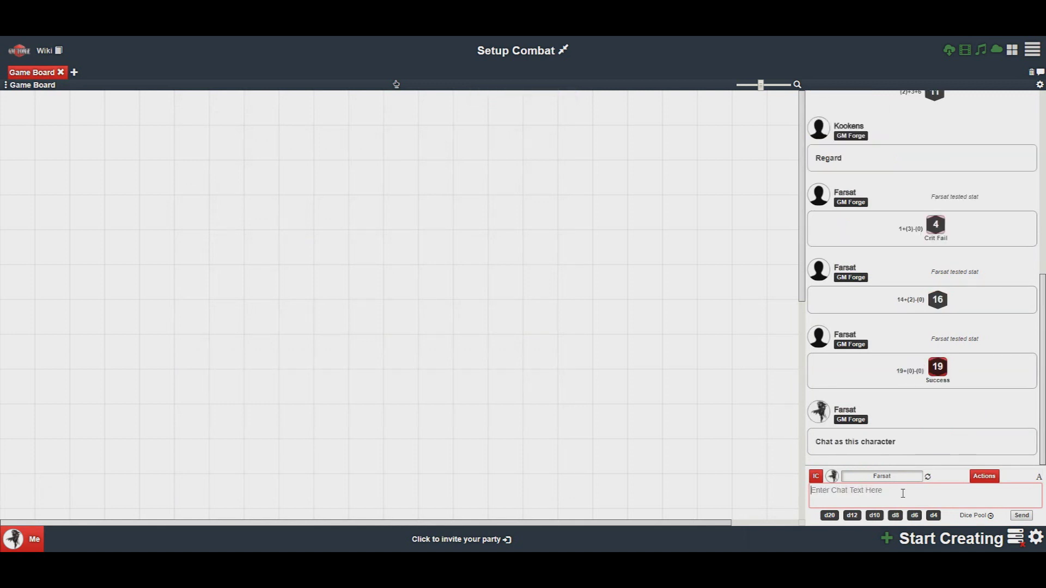
Place Farsat's token on the game board from the character list and close the creation window
click(951, 542)
drag(830, 355, 335, 260)
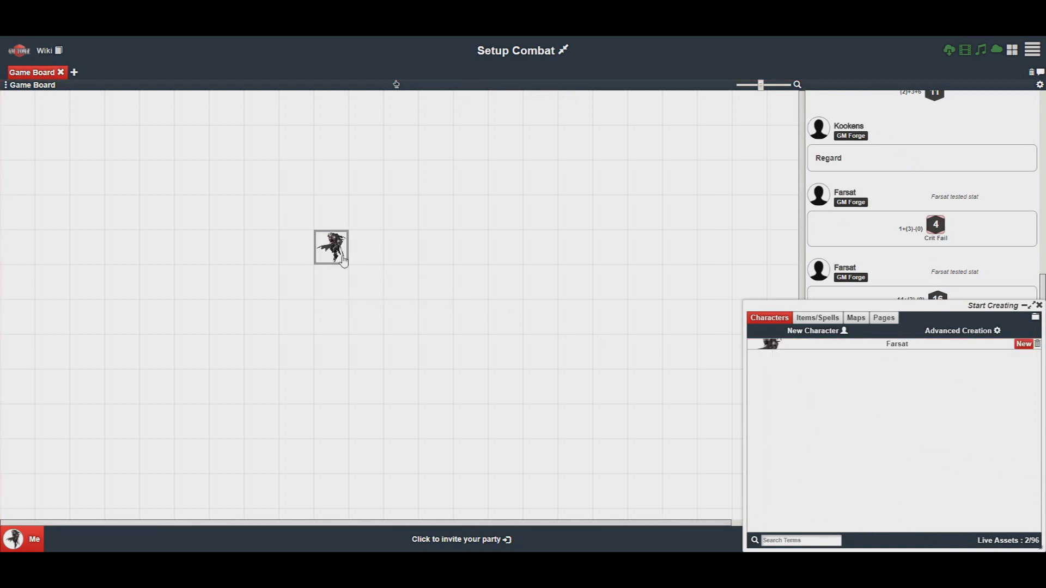
click(1039, 303)
Select Farsat's token and move it two squares right and one square down on the grid
drag(494, 216, 289, 303)
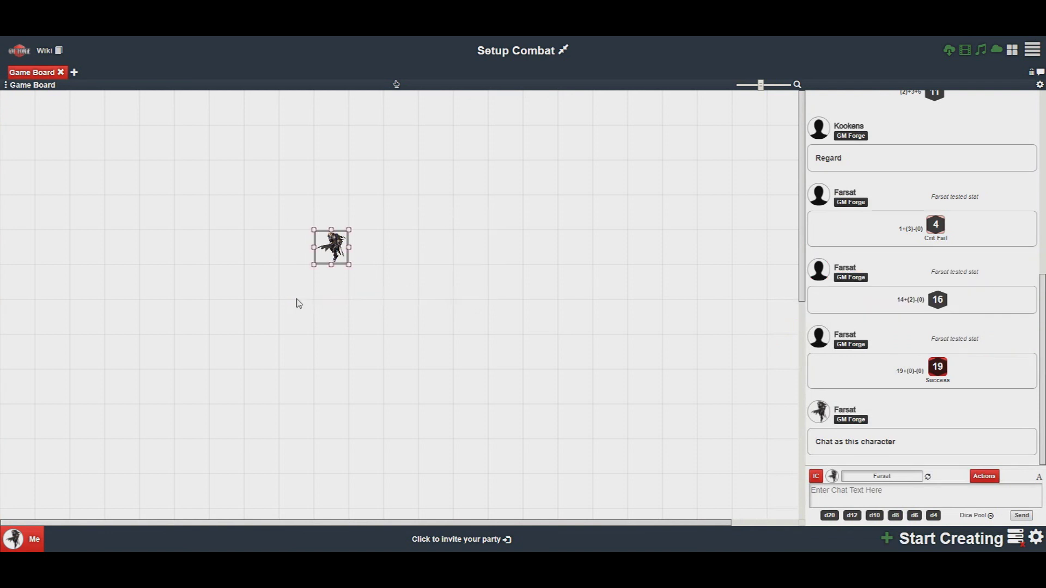
key(Right)
key(Right)
key(Down)
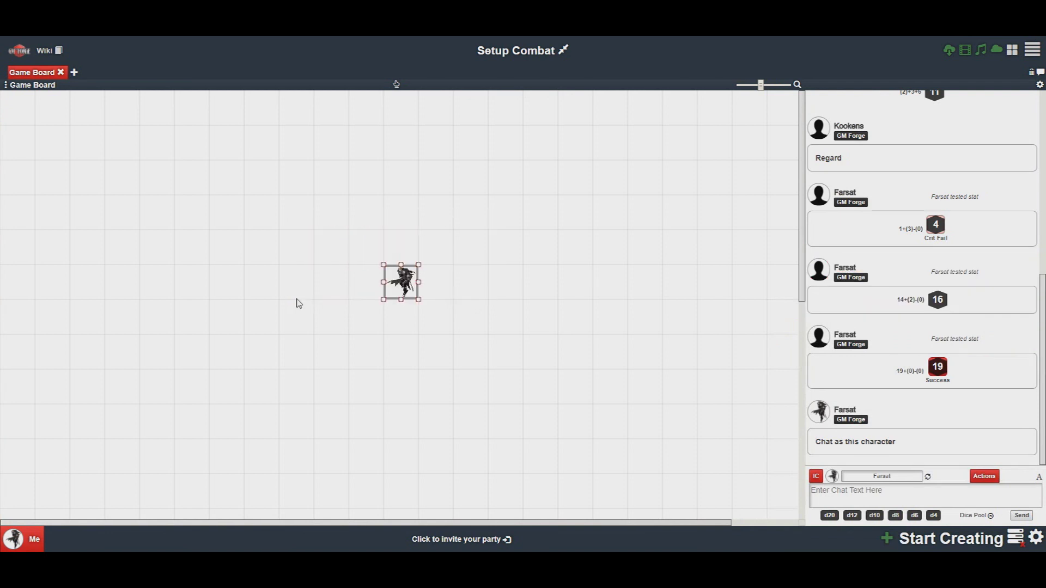
Reposition Farsat's token, enlarge it to three by three grid squares, and select it to show its character summary
drag(404, 290, 384, 334)
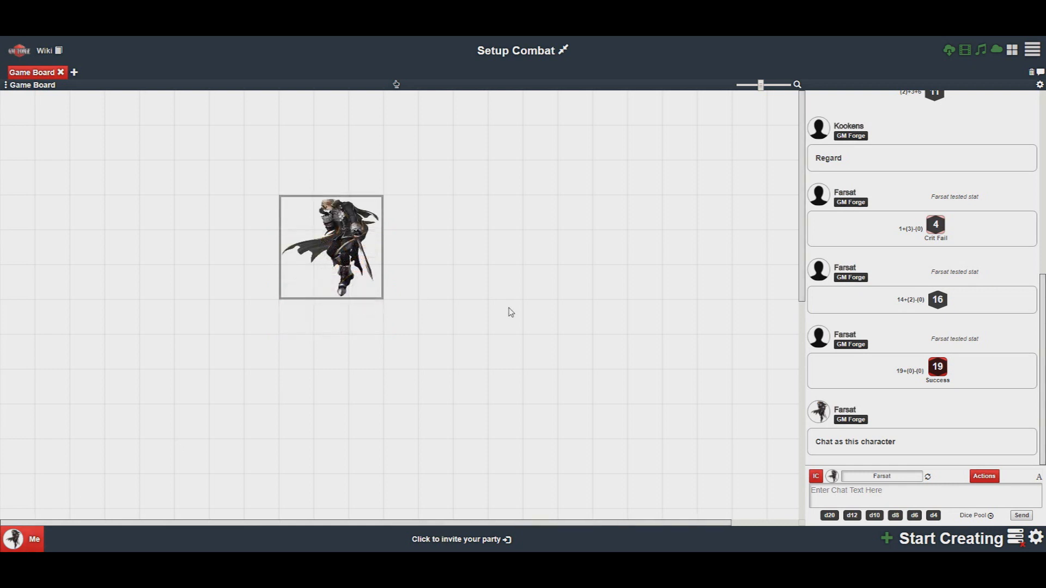
click(344, 252)
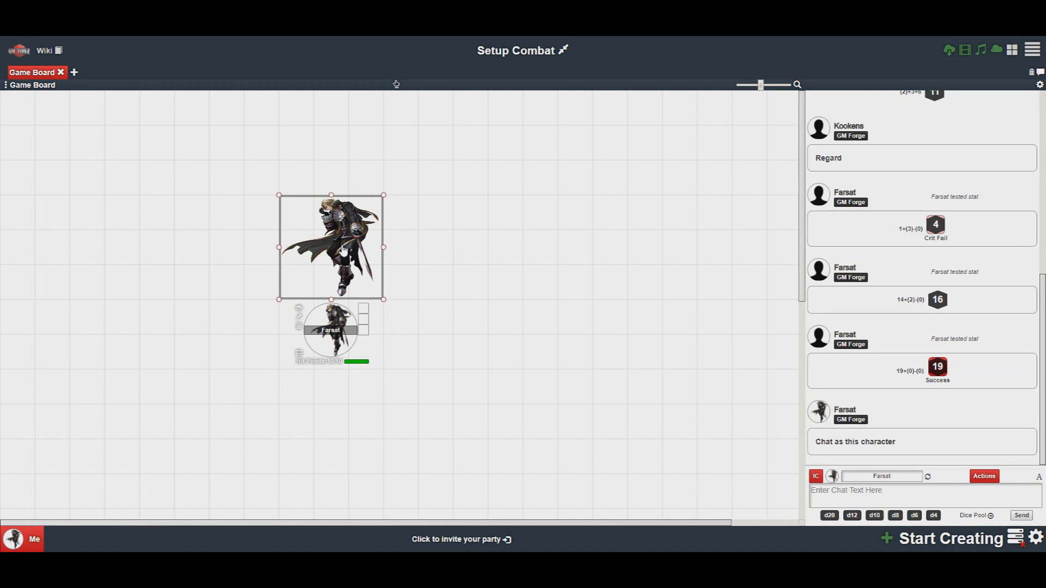
Open Farsat's character sheet from its token, view the sheet's access rights, and close the sheet
click(299, 353)
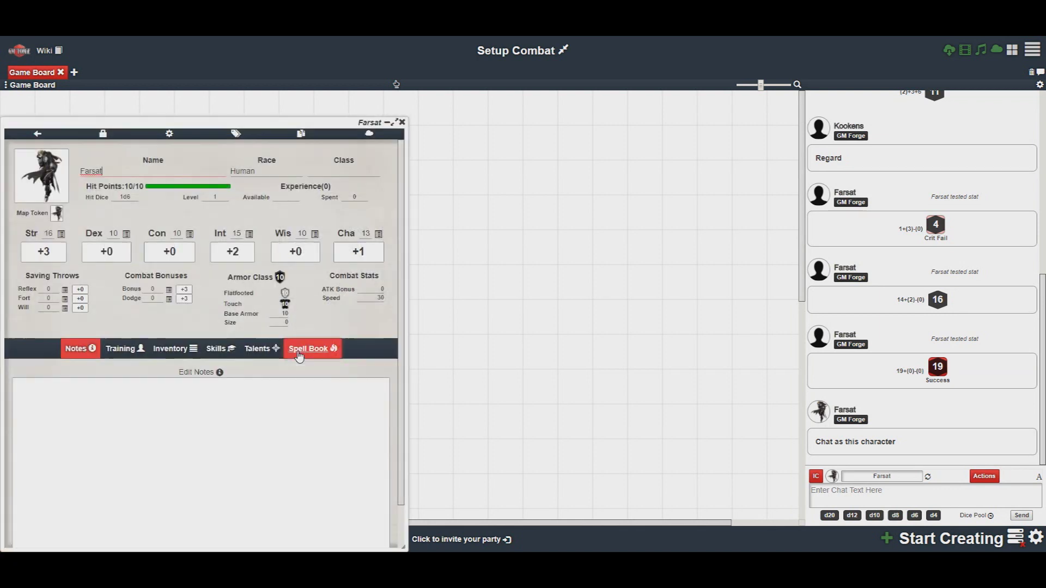
click(106, 136)
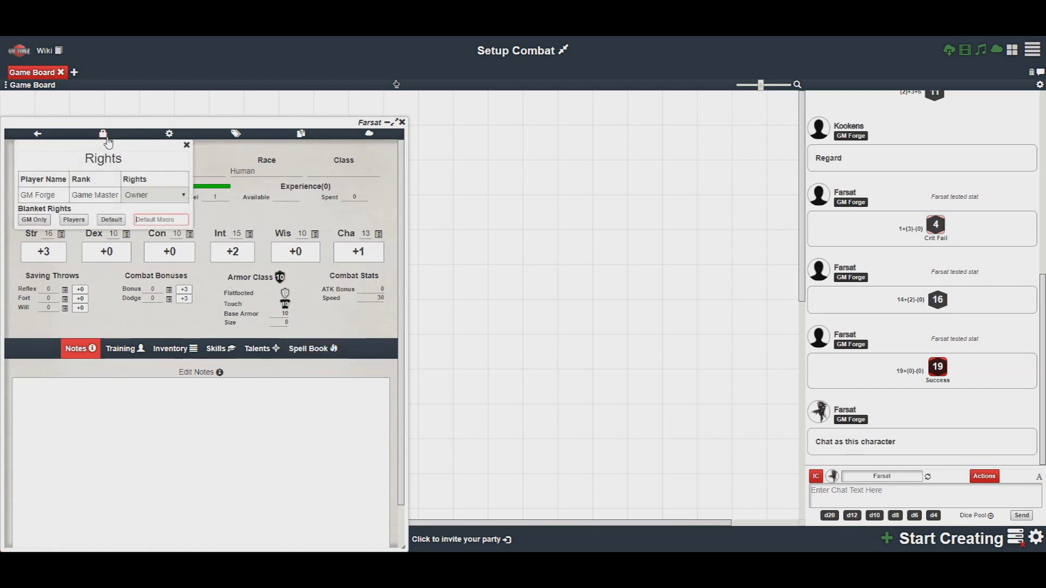
click(438, 121)
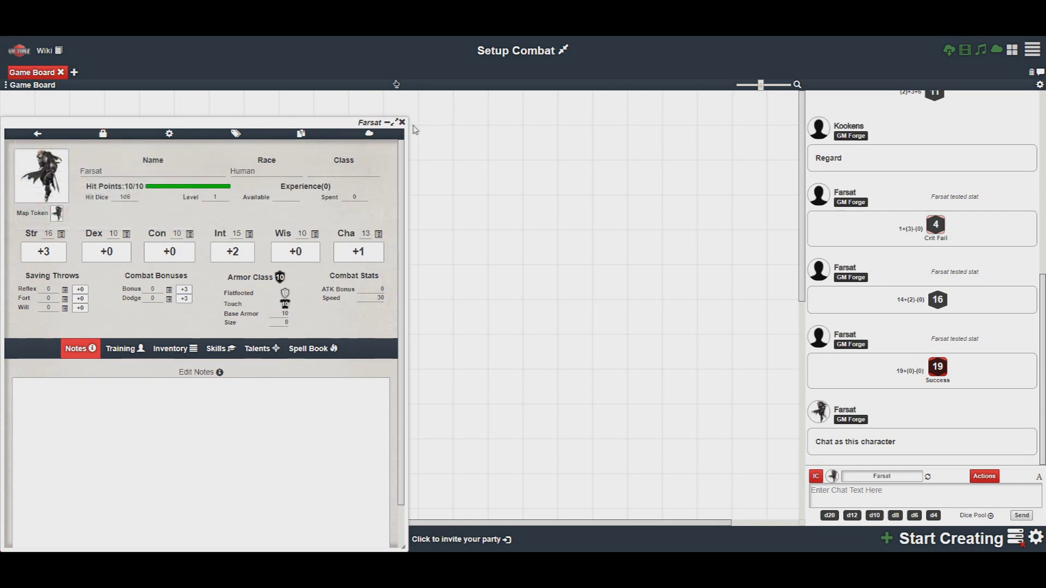
click(402, 122)
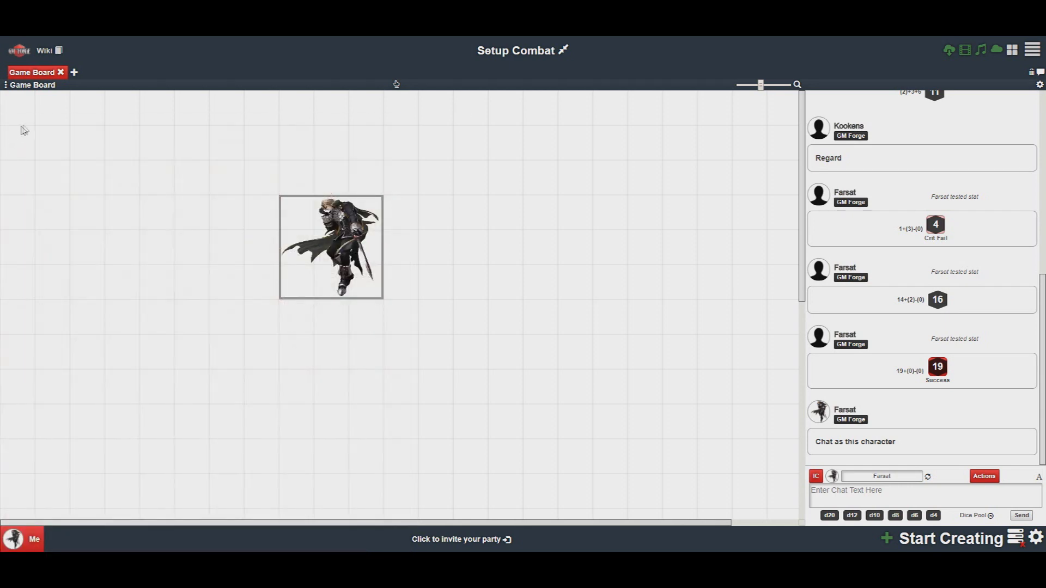
Set the game board's background to the local image "114 Campsite before the Dungeon-day-grid.jpg"
right_click(24, 129)
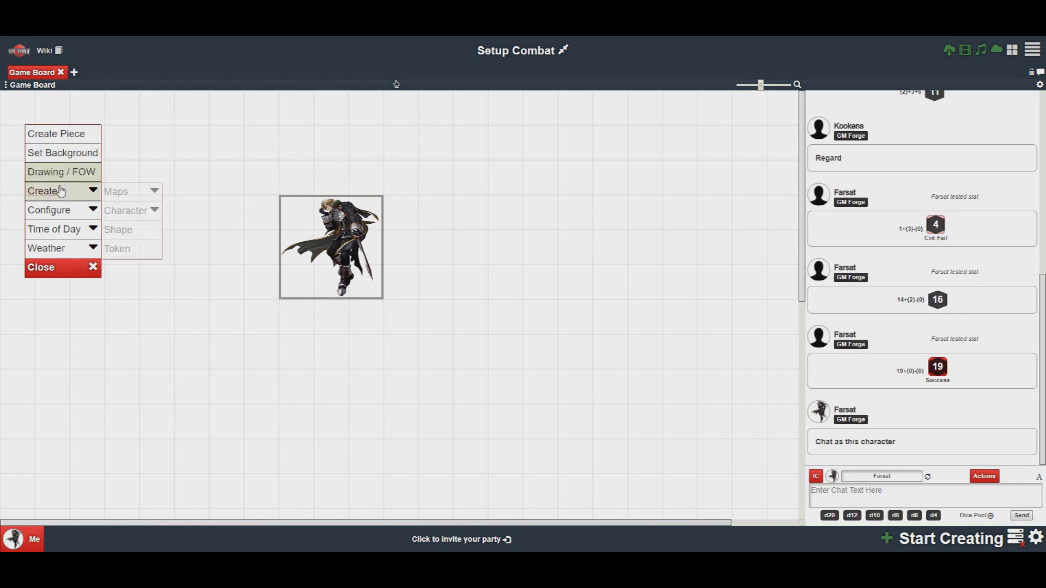
click(71, 159)
click(390, 217)
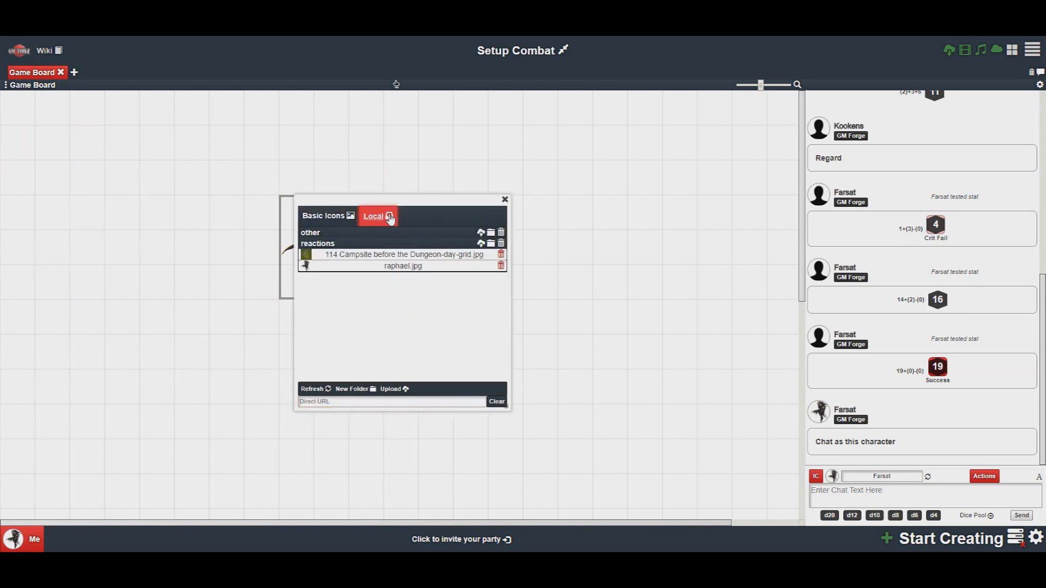
click(399, 255)
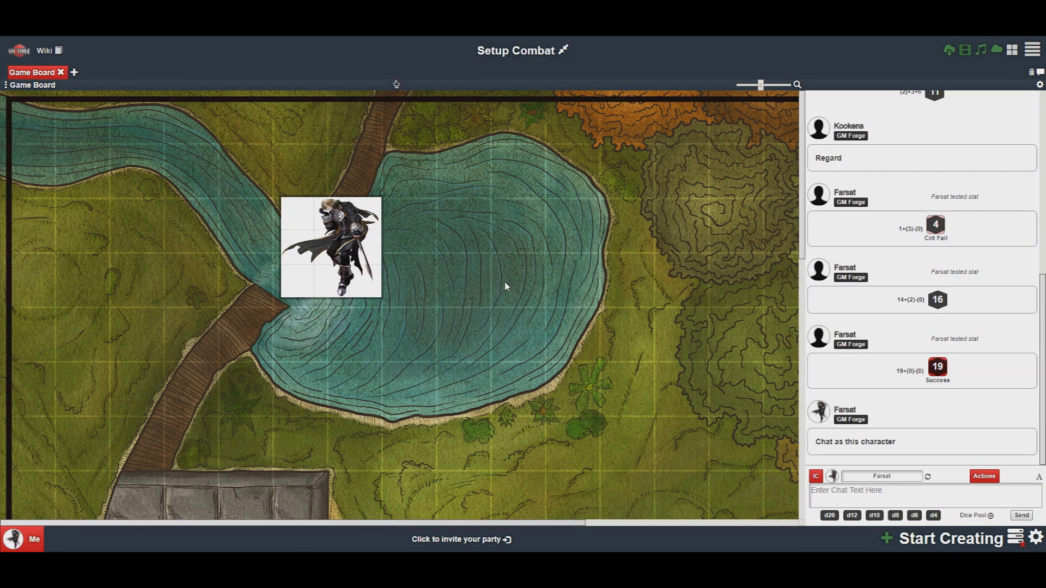
Draw the board grid over one printed square beside the stone stairs so it matches the map's own grid
scroll(505, 284, down, 1)
scroll(505, 286, down, 3)
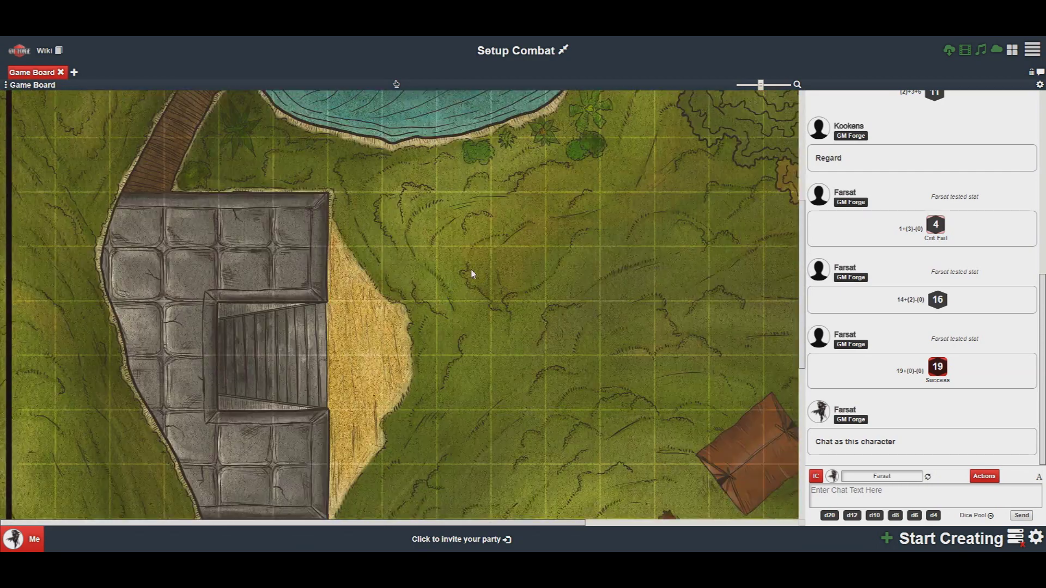
right_click(390, 227)
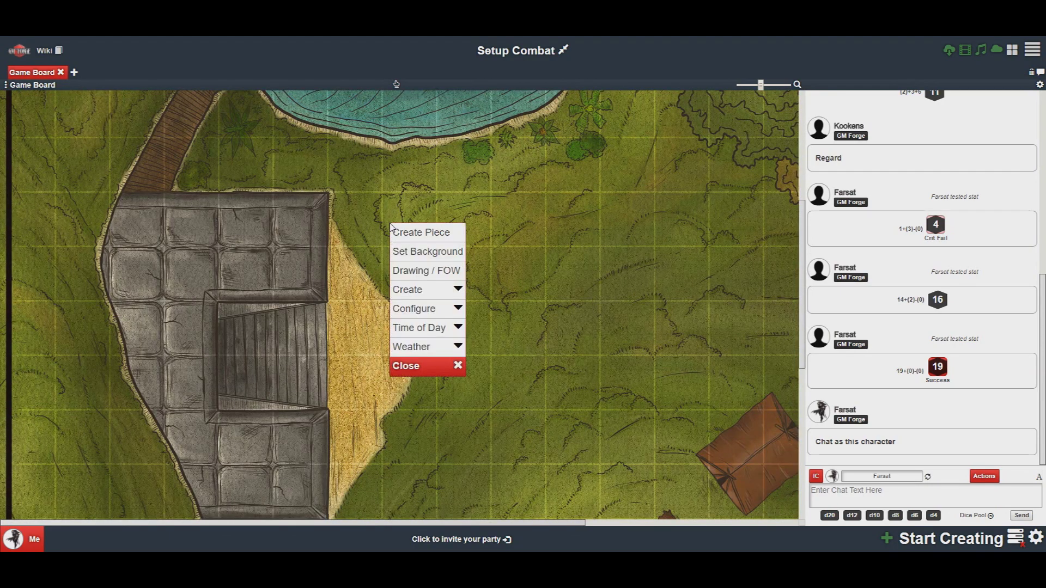
mouse_move(417, 308)
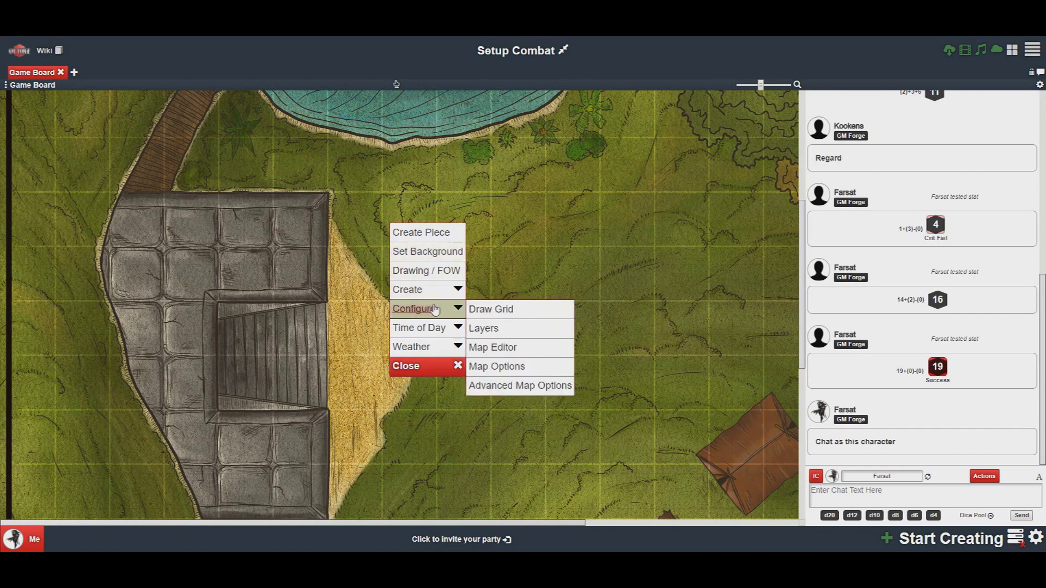
click(490, 312)
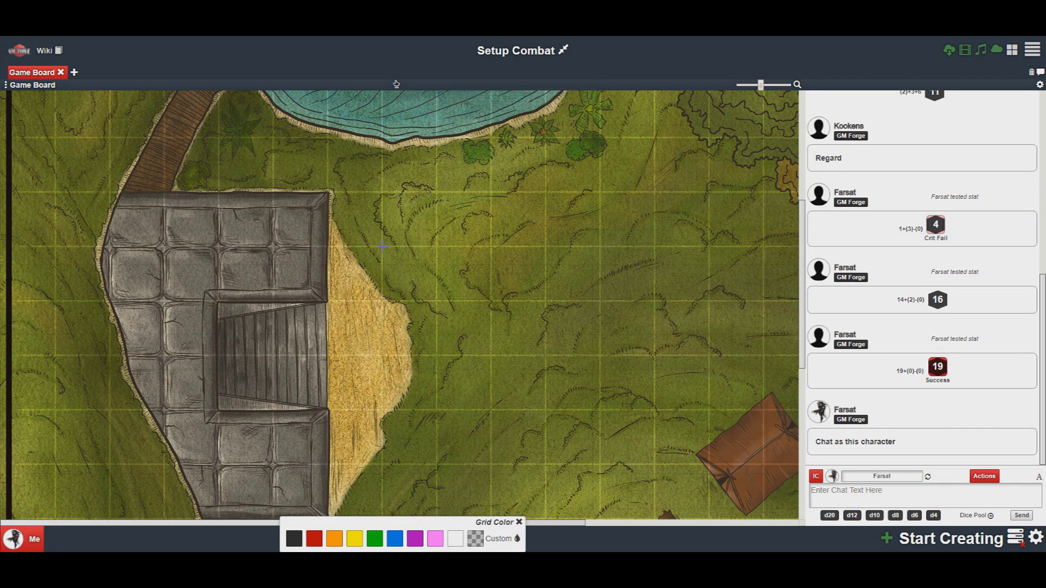
mouse_move(384, 247)
mouse_down()
mouse_move(434, 284)
mouse_move(437, 300)
mouse_up()
Change the grid color, trying green, purple and pink
click(375, 539)
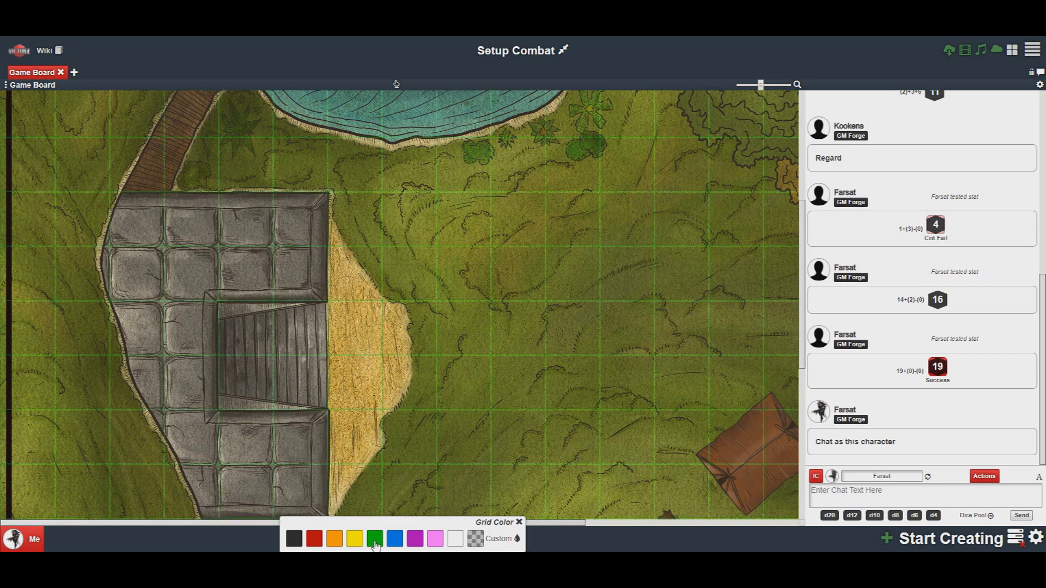
click(415, 539)
click(436, 539)
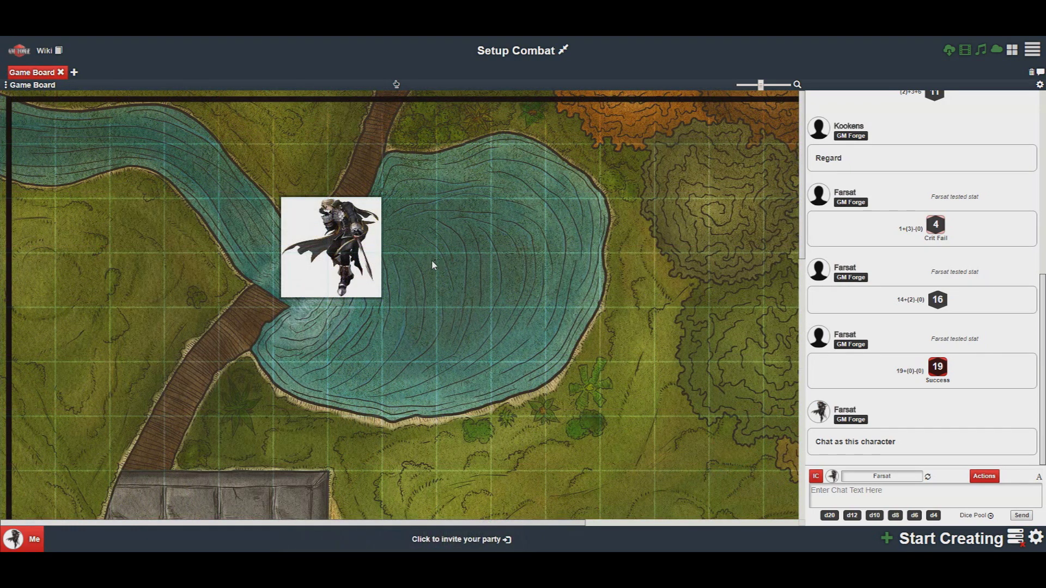
Move Farsat's token onto the grass south of the pond and shrink it to one grid square
drag(313, 242, 423, 412)
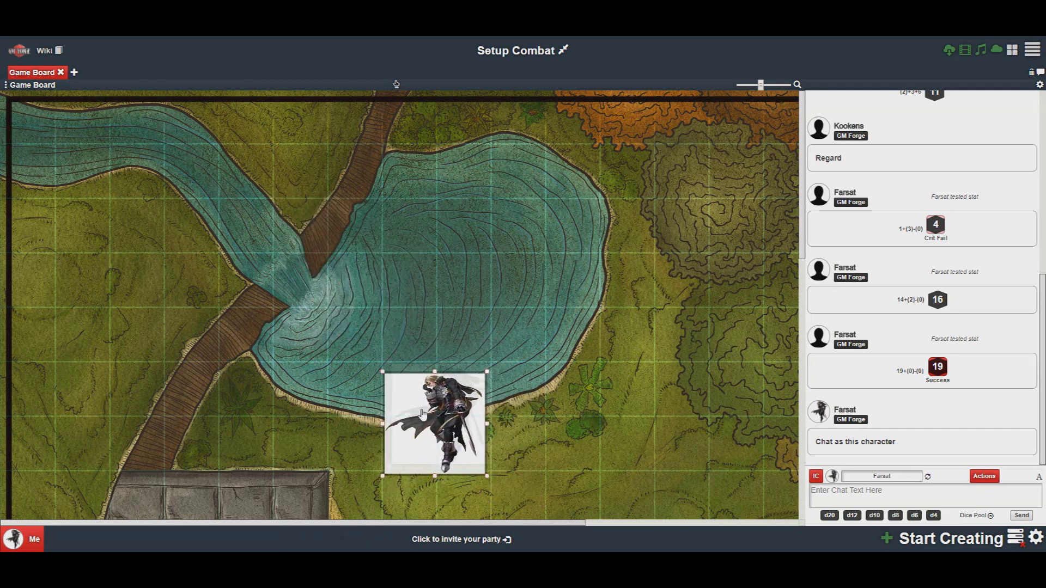
scroll(511, 316, down, 2)
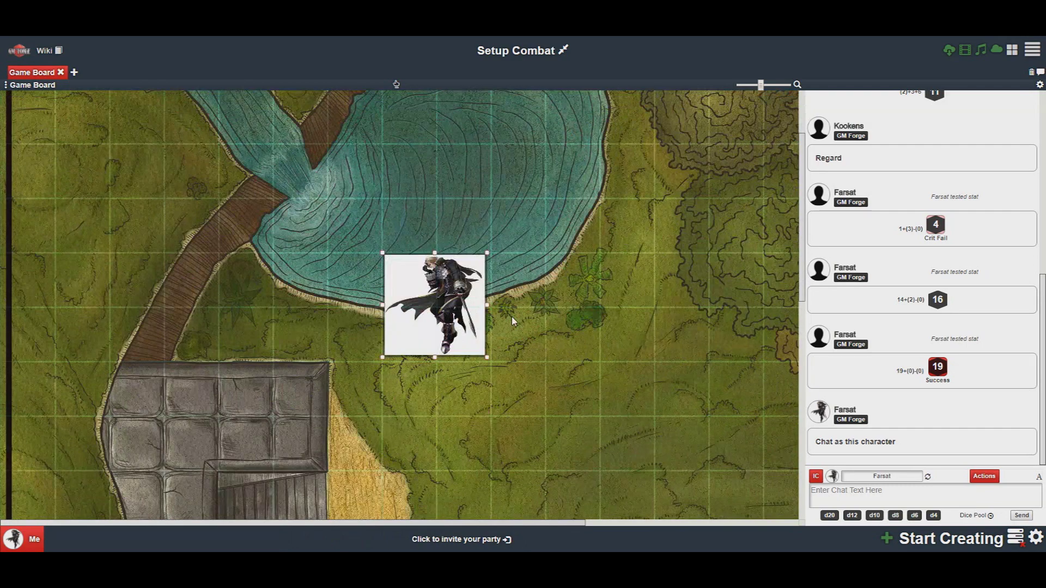
scroll(511, 315, down, 2)
scroll(483, 296, up, 1)
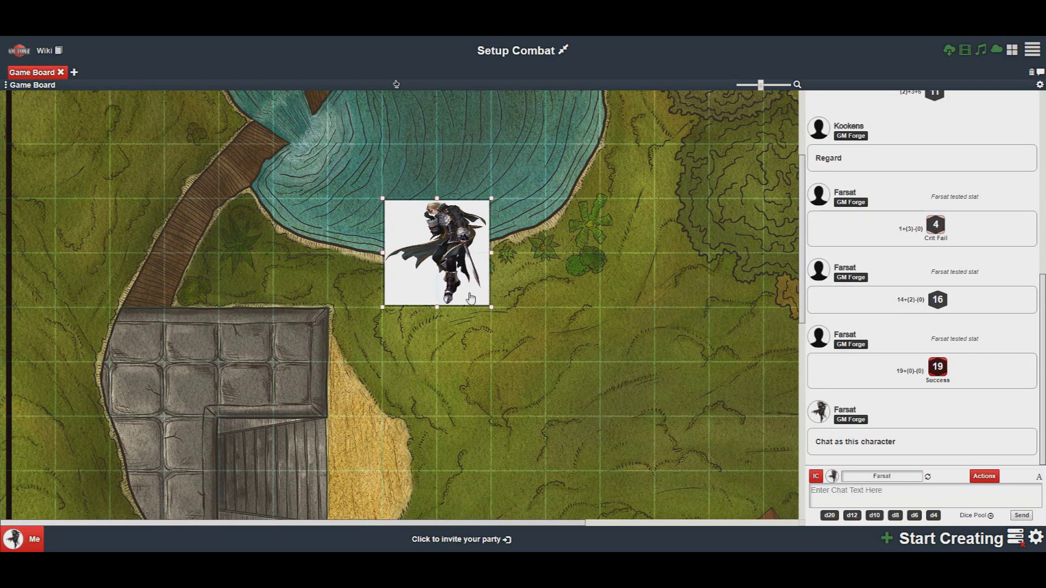
drag(490, 306, 444, 273)
drag(417, 234, 419, 344)
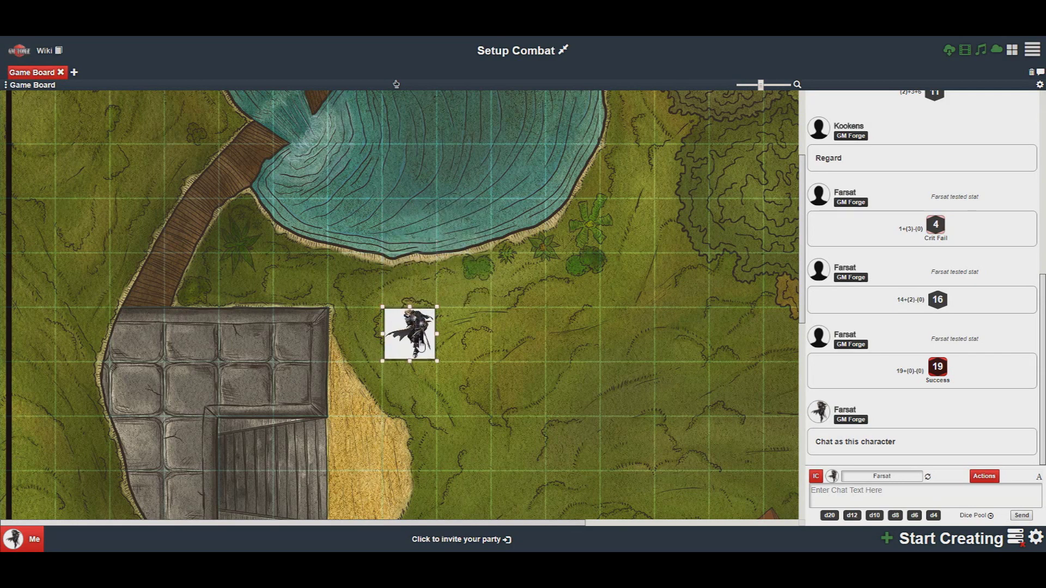
Move Farsat's token two squares down and one square right on the grid, and deselect it
scroll(537, 260, down, 4)
scroll(537, 259, up, 2)
scroll(537, 260, down, 1)
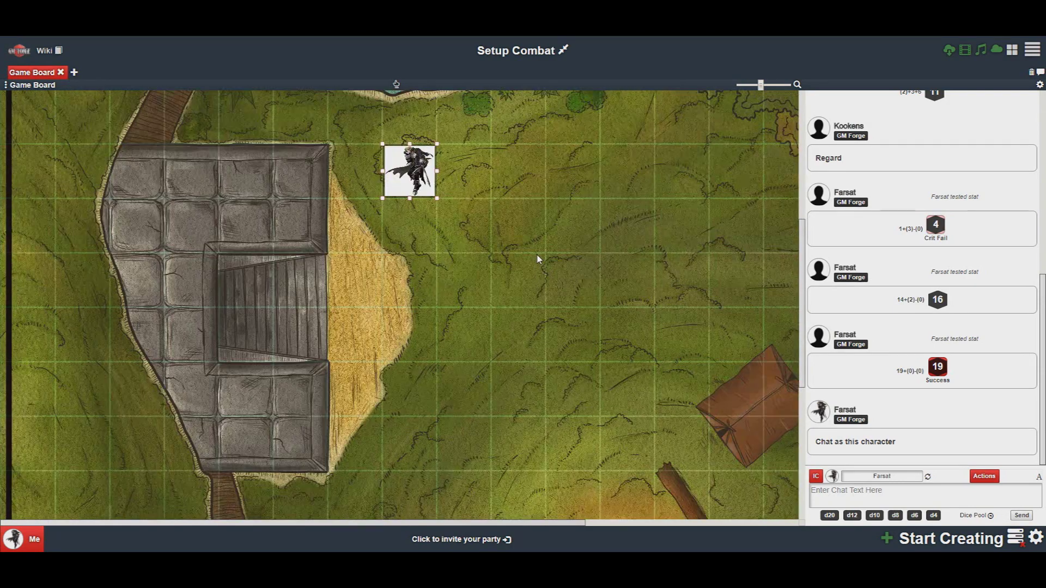
key(Down)
key(Right)
key(Down)
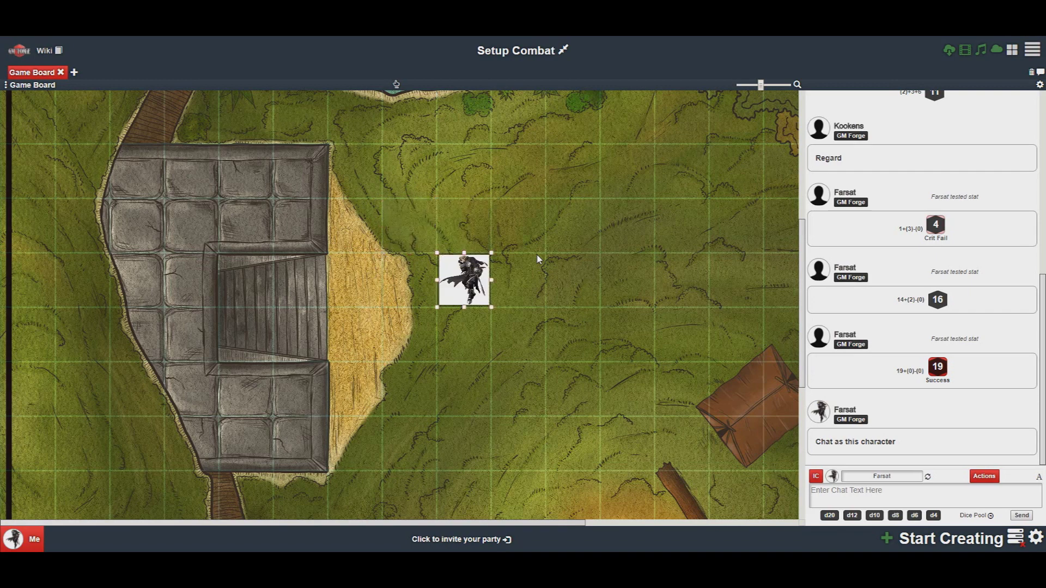
scroll(537, 259, down, 3)
scroll(537, 259, up, 1)
click(532, 323)
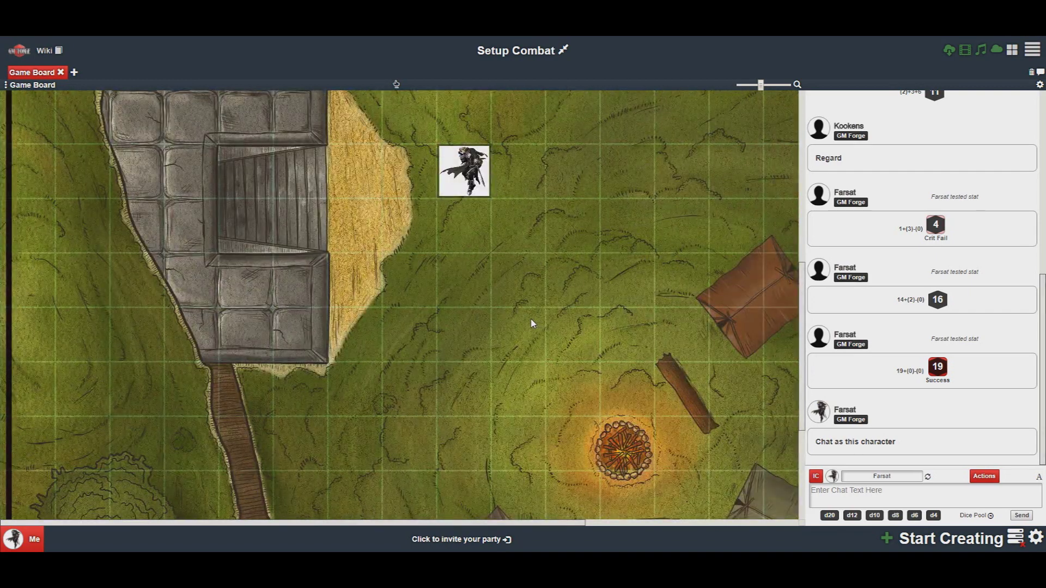
Try the weather options on the game board
right_click(470, 328)
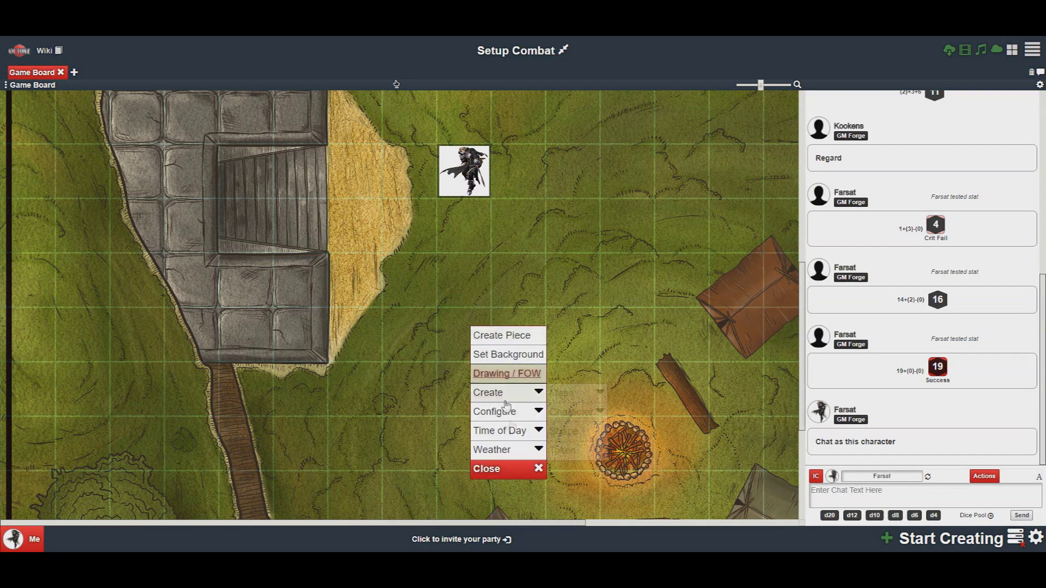
mouse_move(512, 449)
click(557, 467)
right_click(469, 359)
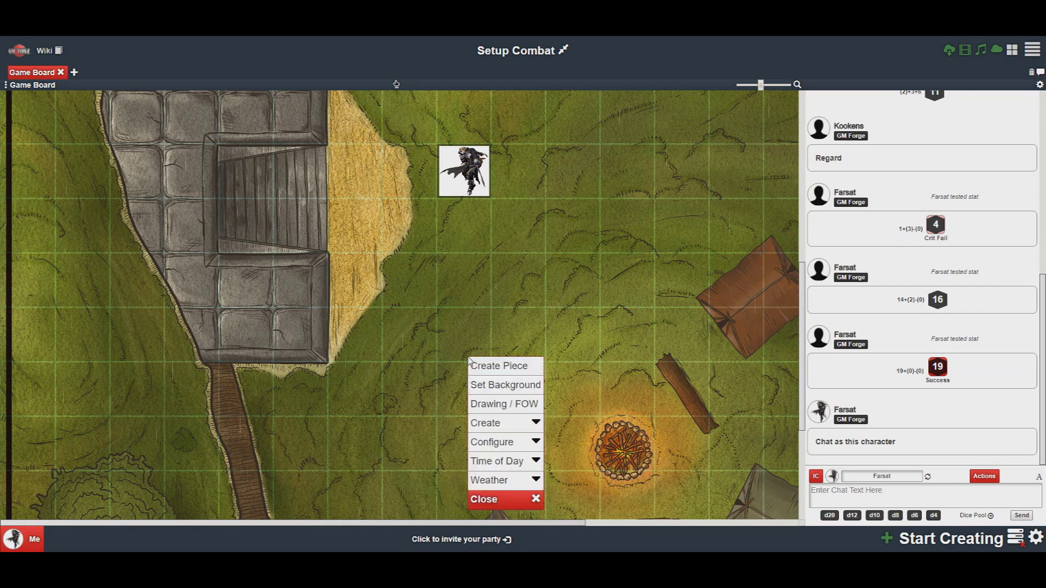
click(558, 521)
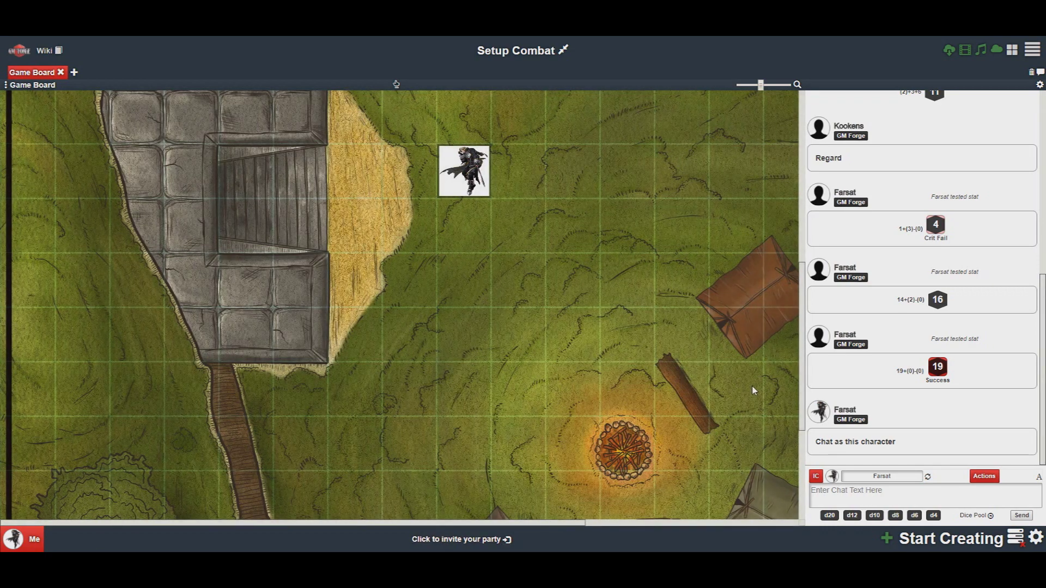
Create a new page and open it for editing
click(959, 541)
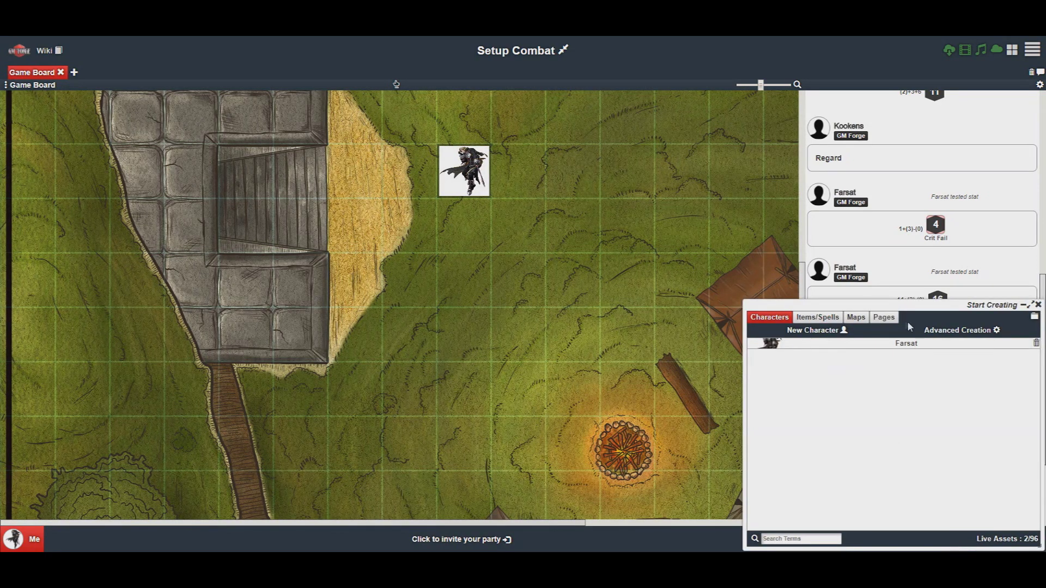
click(883, 326)
click(881, 333)
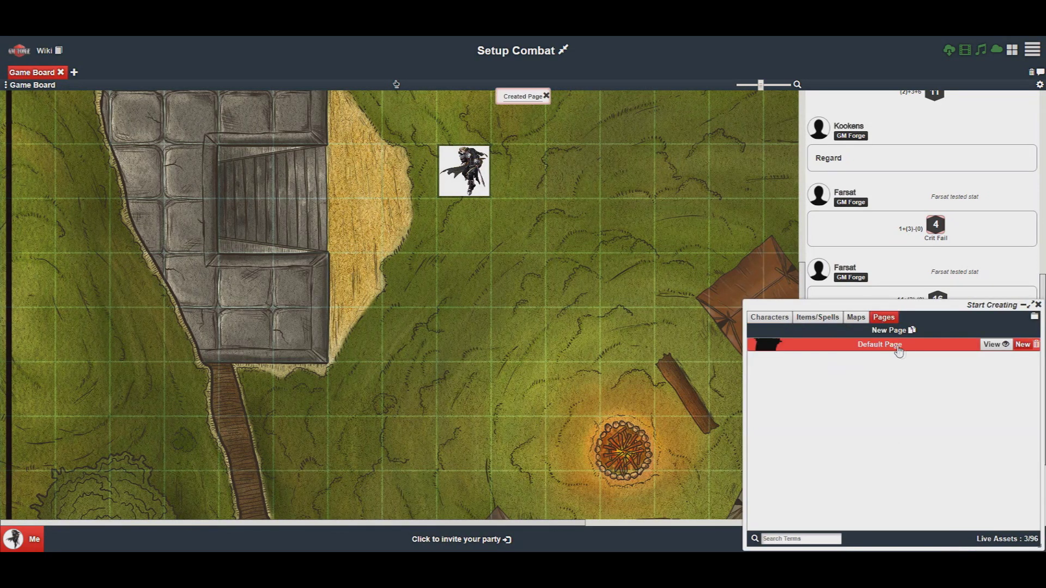
click(913, 352)
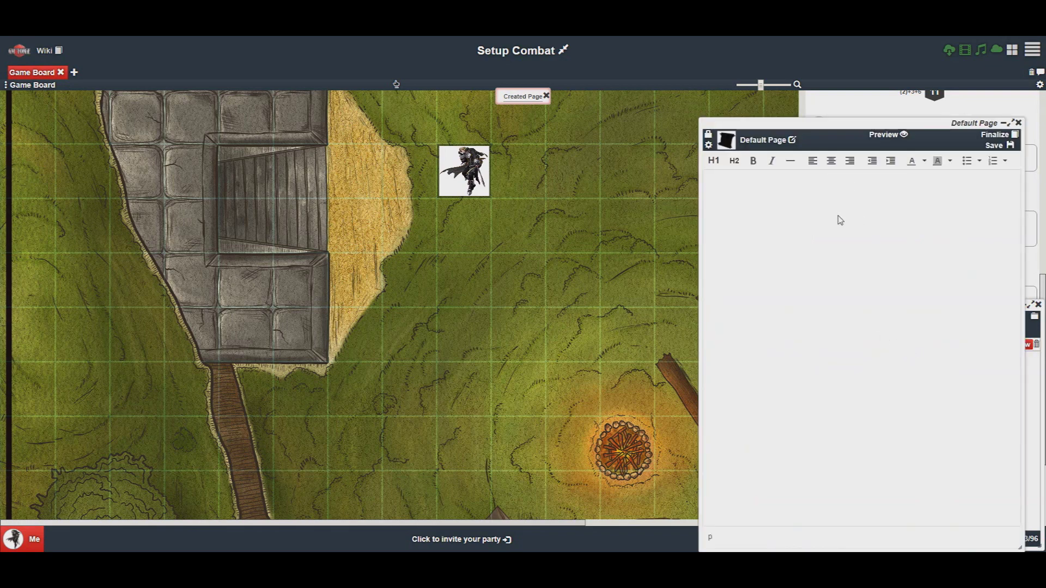
Insert a mention link to the character Farsat on the page's first line
text(@f)
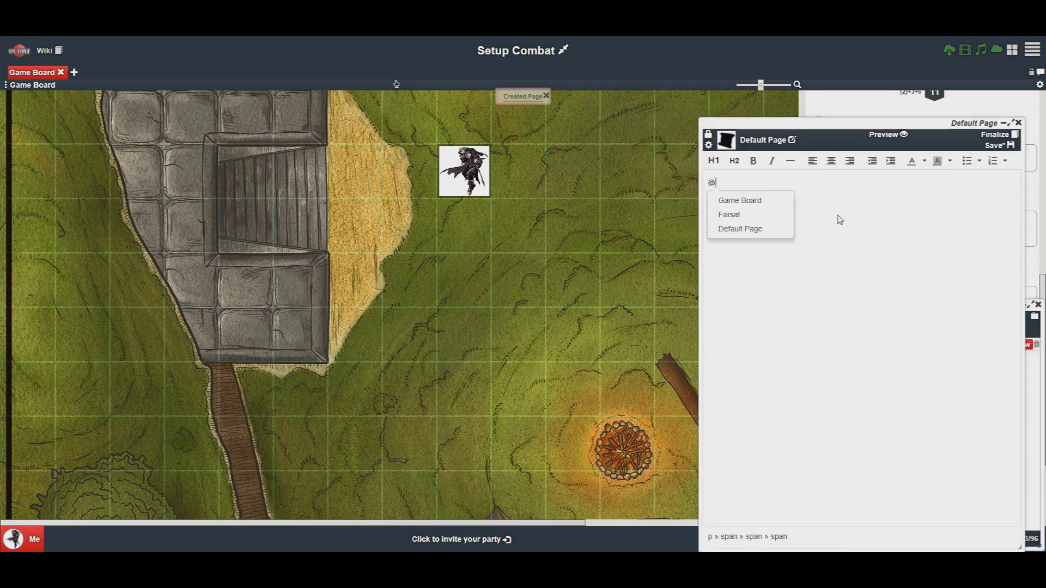
key(Down)
key(Return)
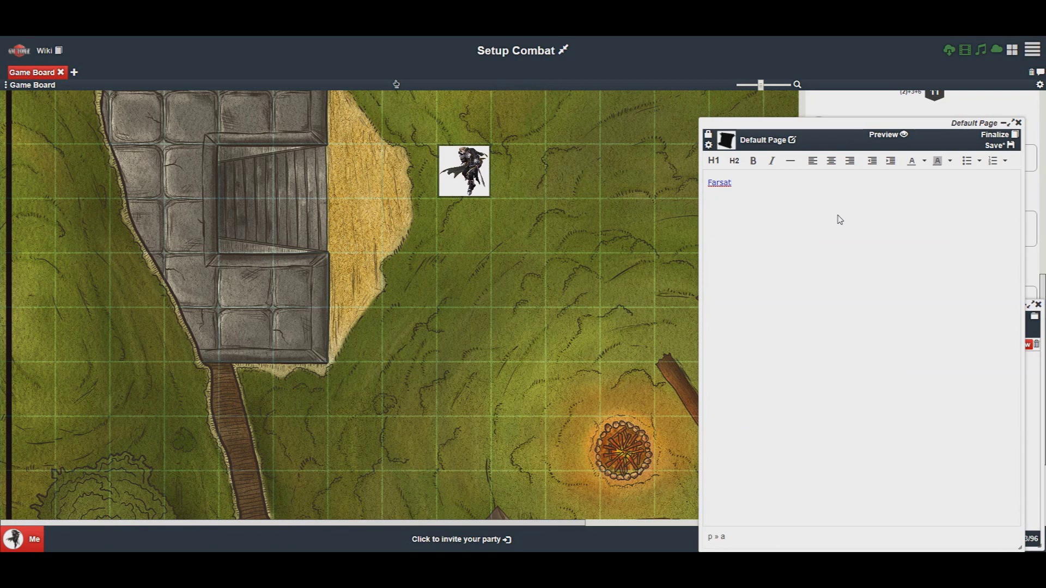
Add a dialogue line below, made of a Farsat mention followed by : "Conversation"
key(Return)
text(@a)
key(Down)
key(Down)
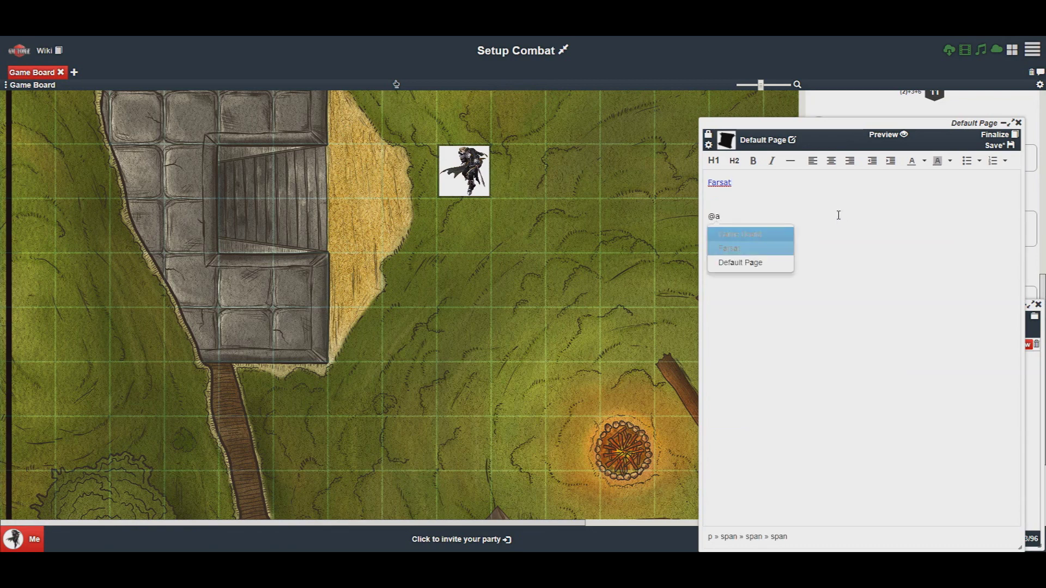
key(Return)
text(: ')
text(Conva)
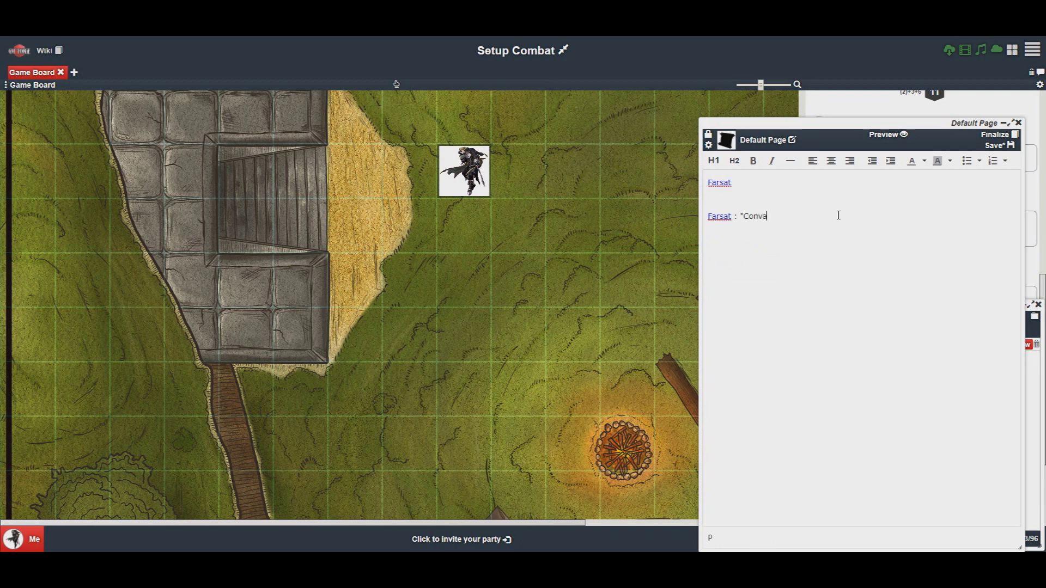
text(rsation)
Add a dice roll line below the dialogue, made of a Farsat mention followed by : "/r d20 + 6"
key(Return)
text(@)
key(Down)
key(Down)
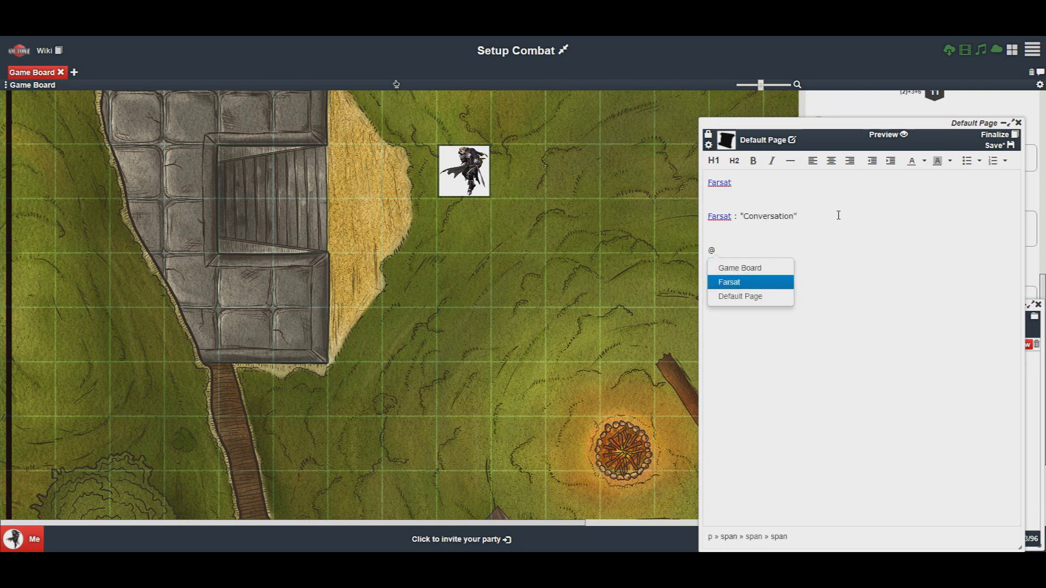
key(Return)
text(: "/r d20 + 6)
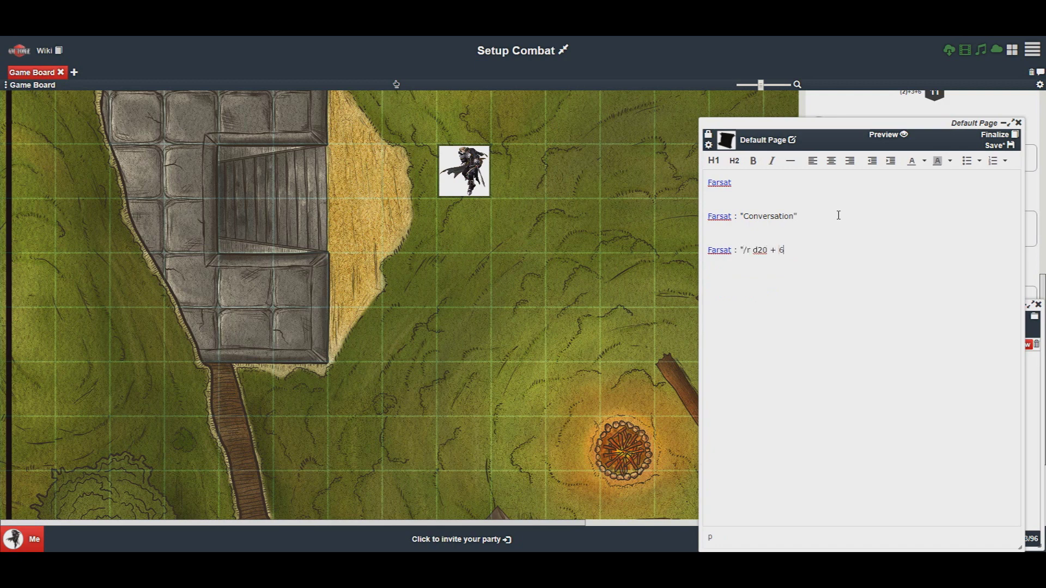
Insert the local image raphael.jpg into the page
right_click(758, 308)
click(785, 377)
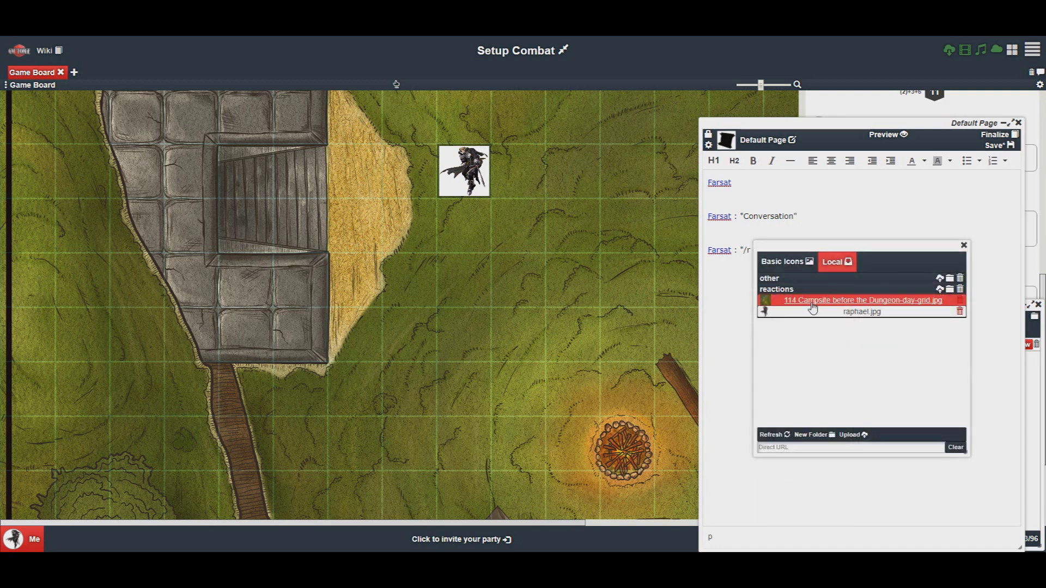
click(838, 312)
Insert a Combat link with Farsat as the combatant below the page's image, and save the page
scroll(850, 381, down, 5)
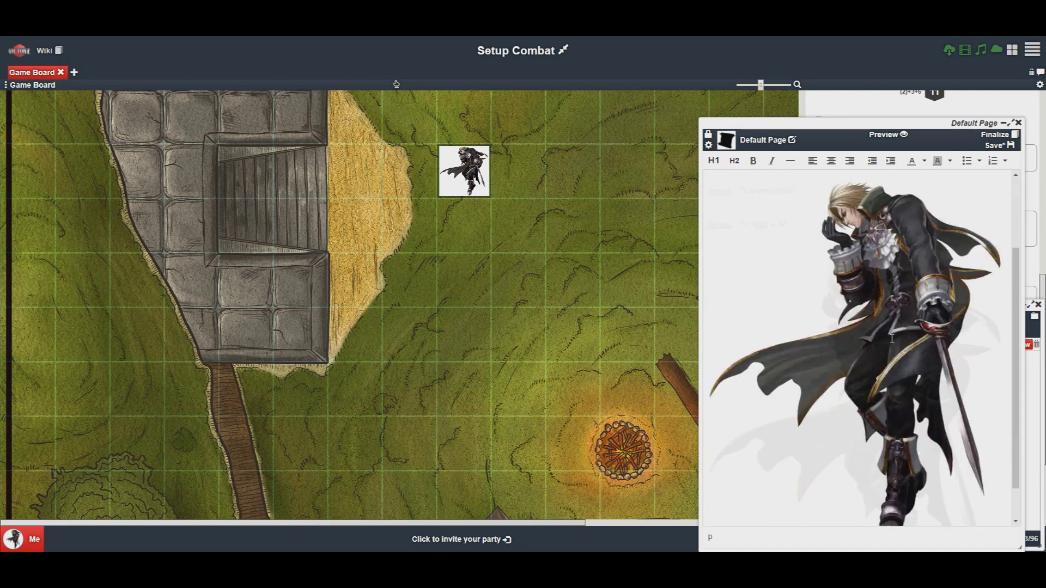
right_click(743, 515)
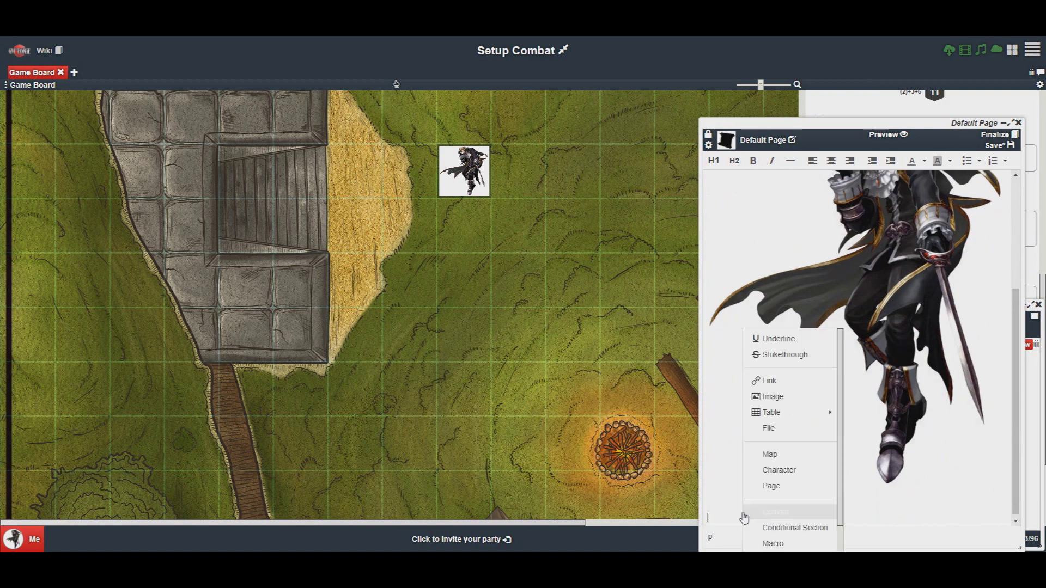
click(757, 516)
click(738, 406)
click(769, 262)
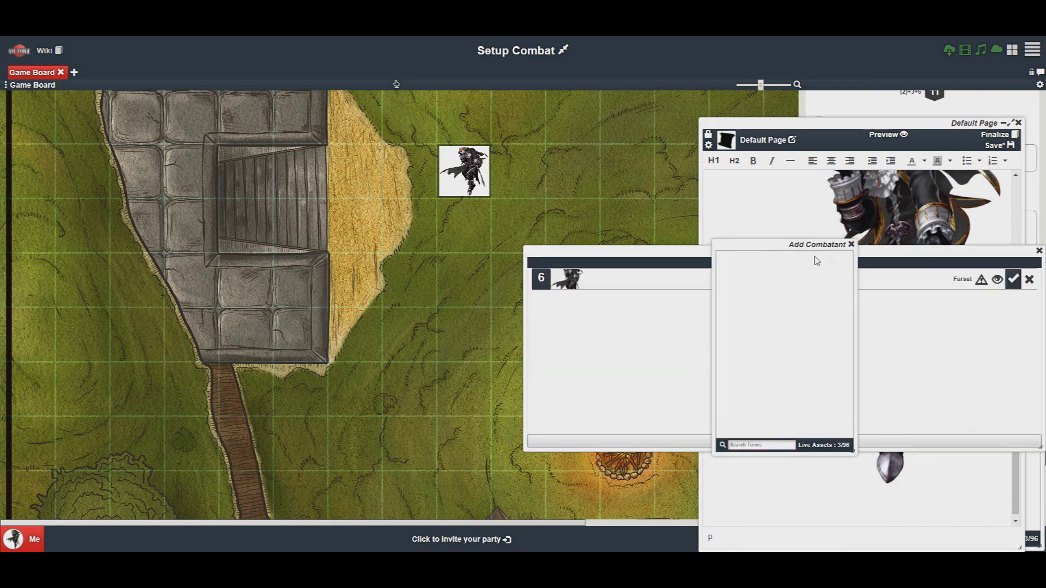
click(871, 441)
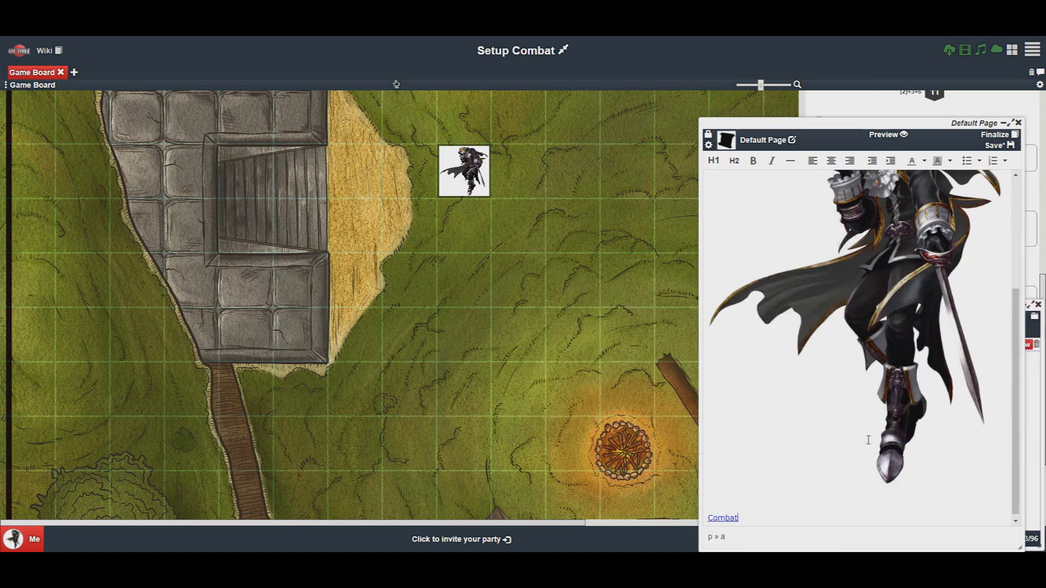
click(993, 145)
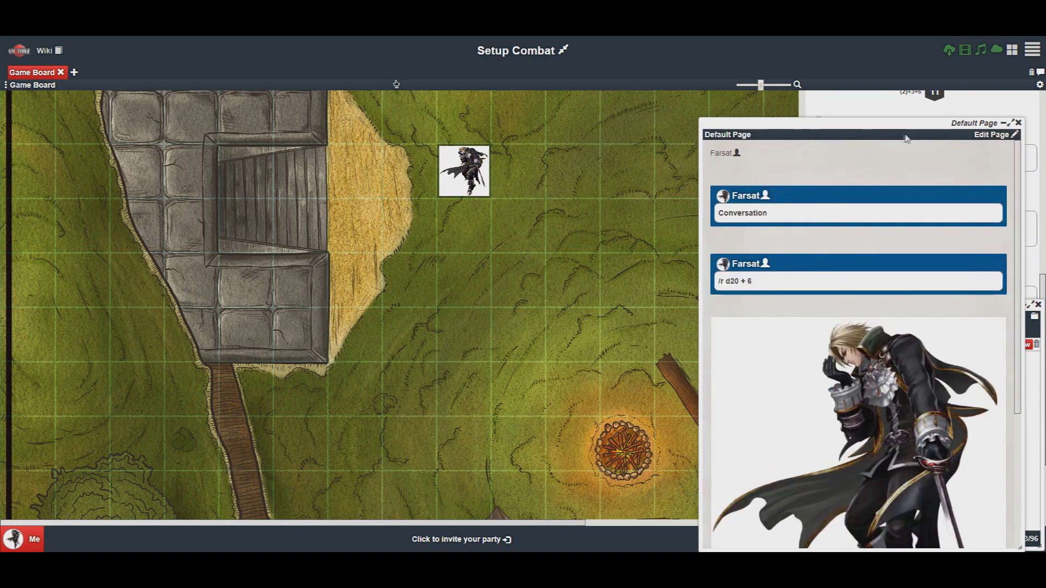
Move the page window away from the chat, close the asset window, and view Farsat's character sheet through its page link
drag(825, 124, 196, 95)
click(1038, 305)
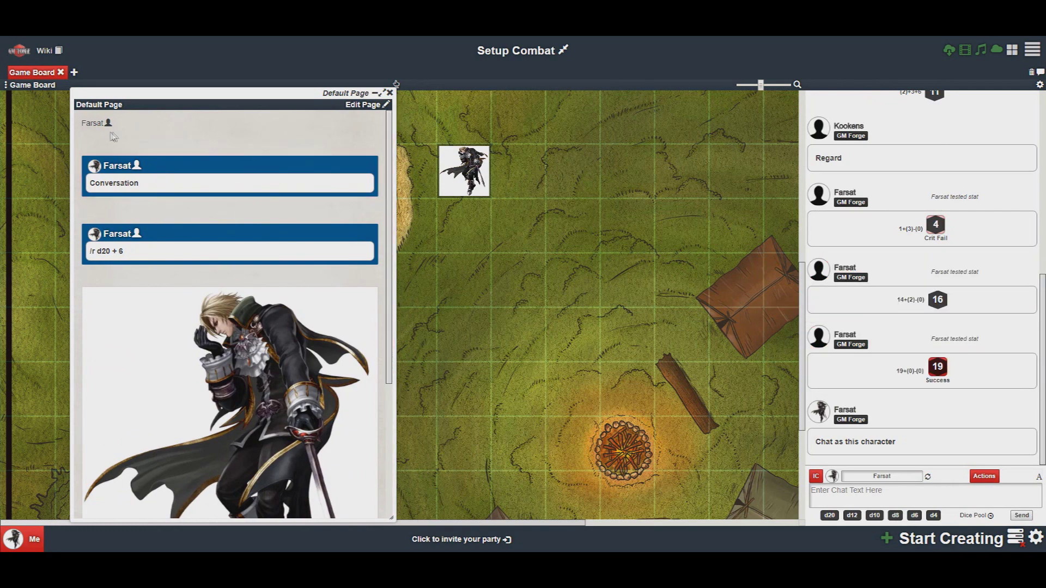
click(92, 123)
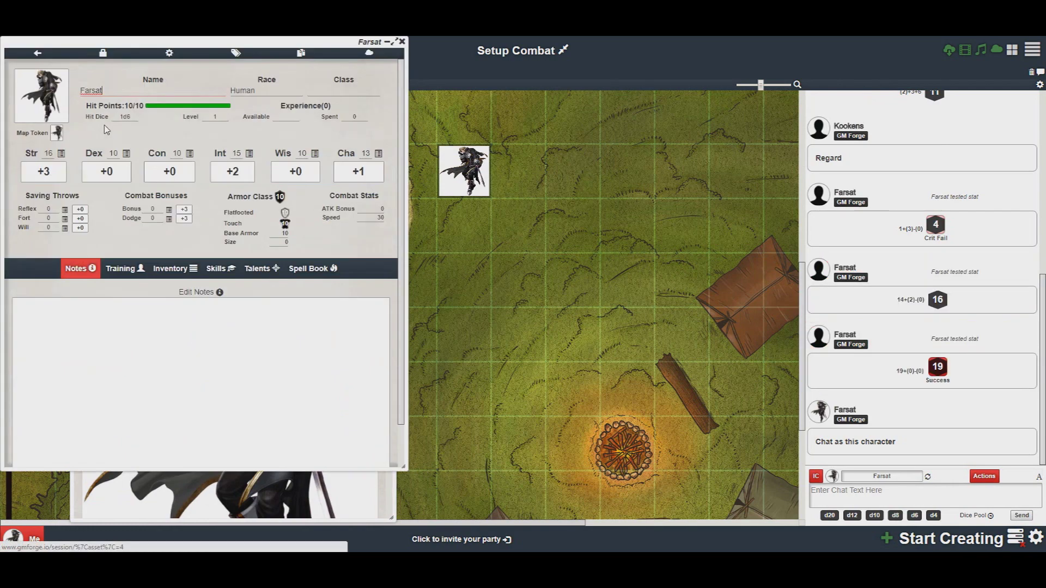
click(402, 42)
Send the page's "Conversation" line to chat as Stranger and run the "/r d20 + 6" line as Farsat
click(303, 188)
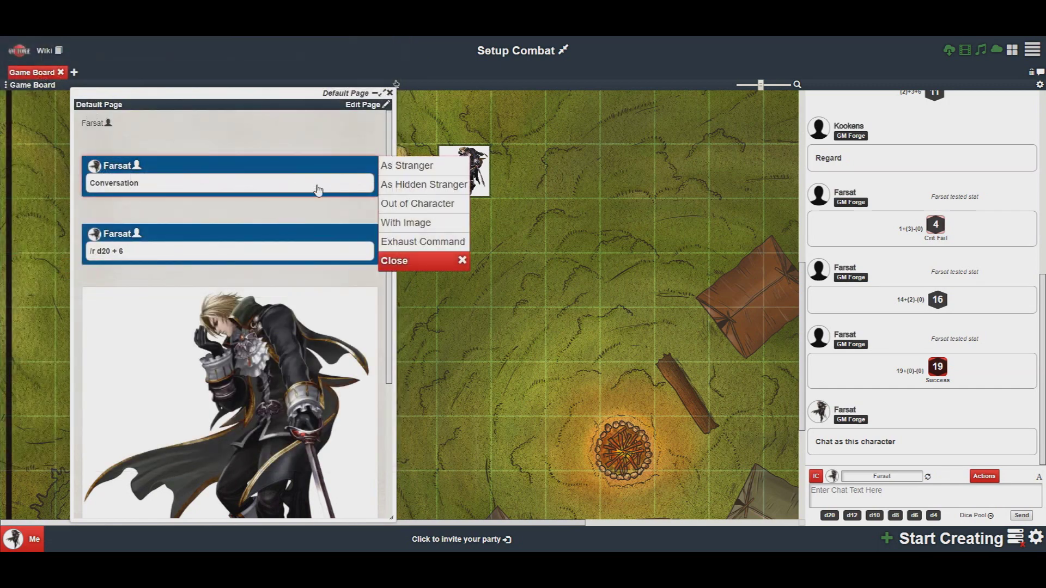
click(401, 166)
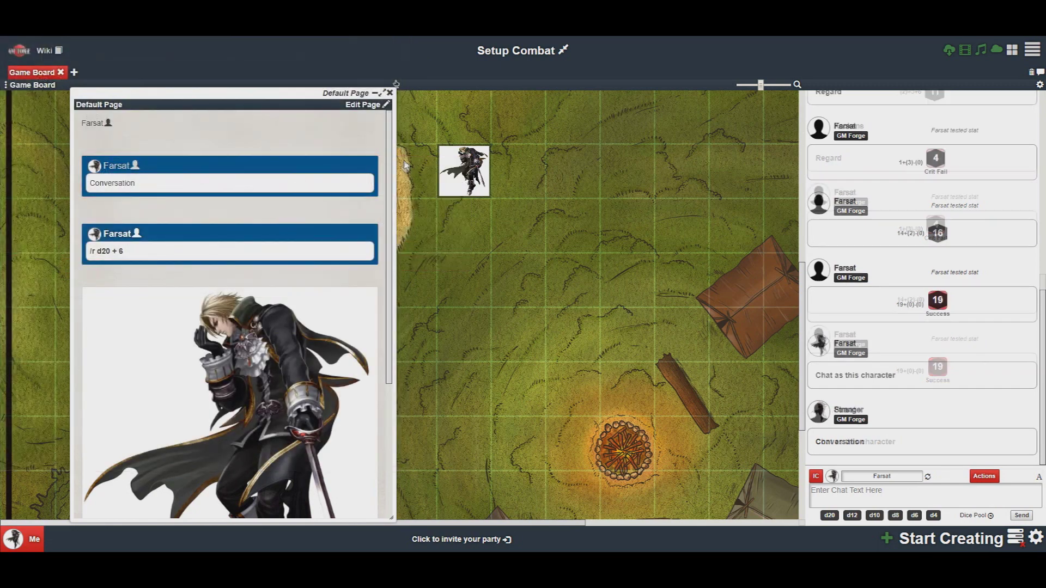
click(339, 258)
Show the page's Farsat image to the party as a slideshow image in the Narrative Display
scroll(338, 258, down, 2)
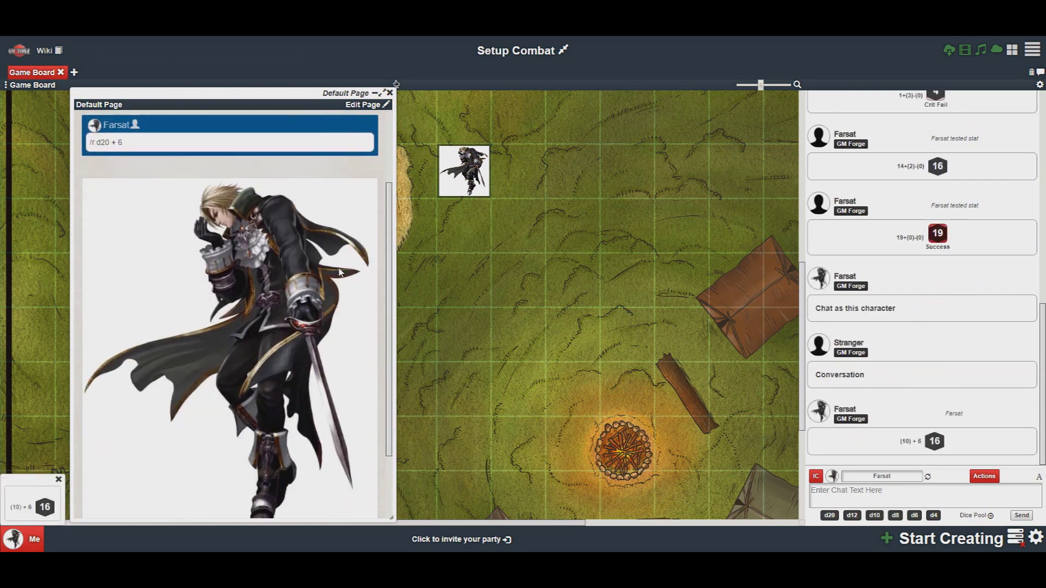
right_click(329, 295)
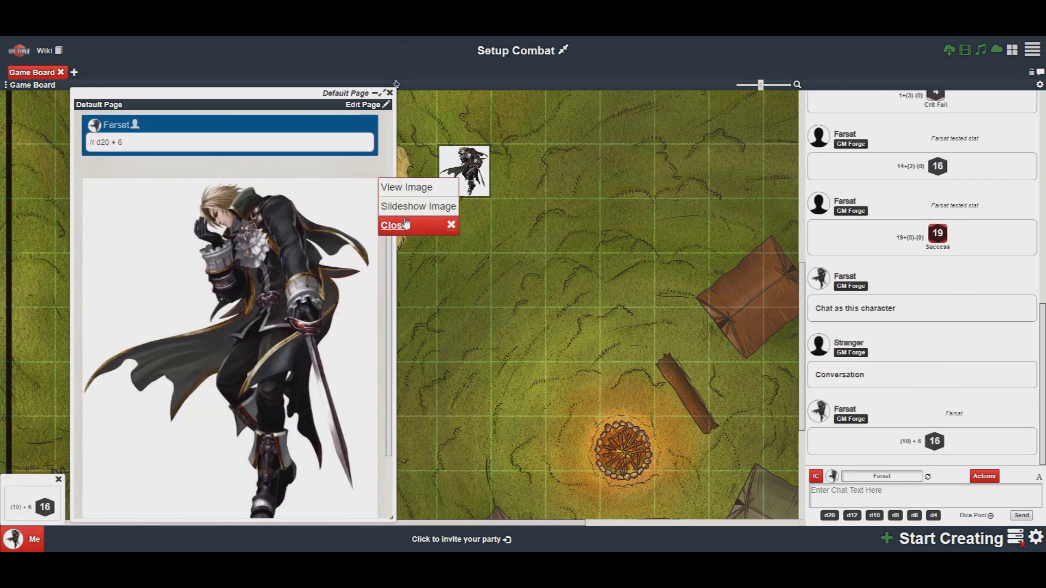
click(419, 207)
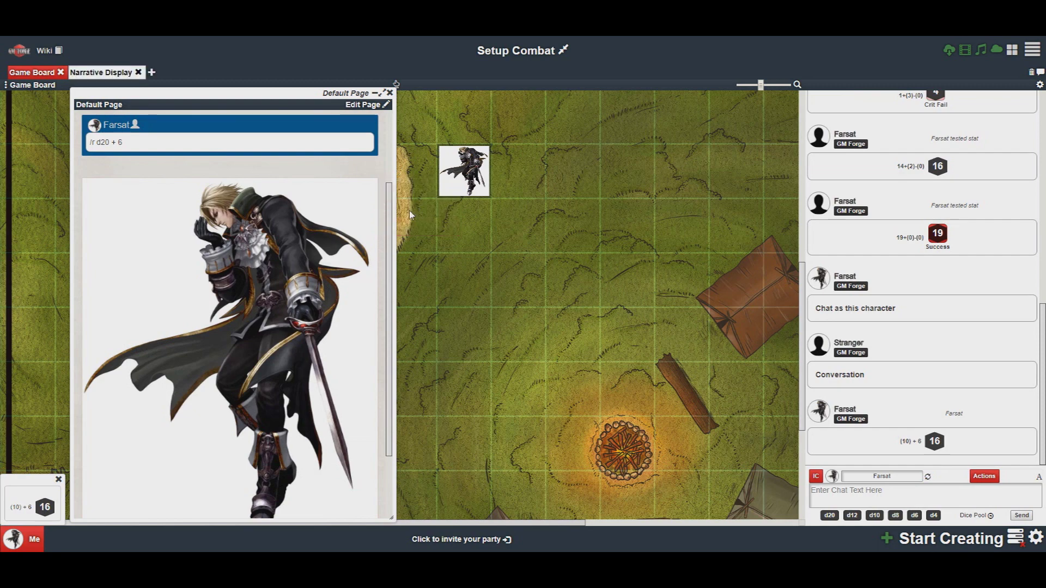
scroll(327, 326, down, 5)
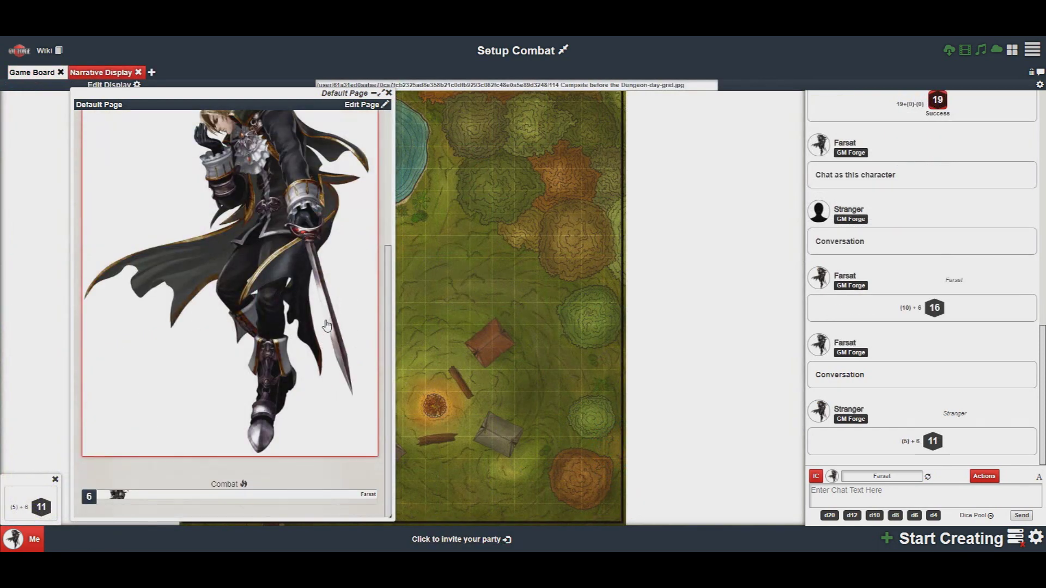
click(327, 326)
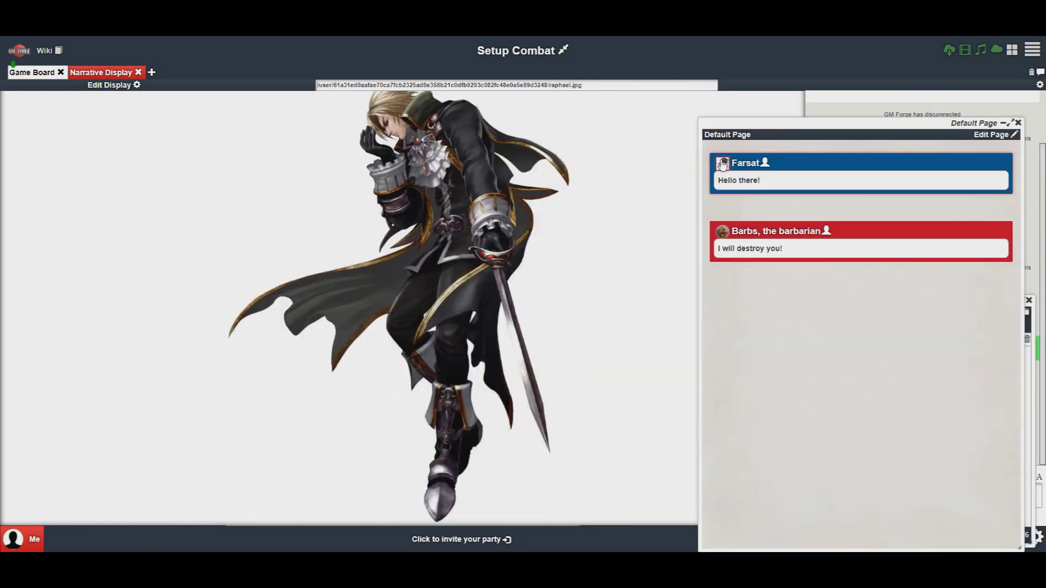
Switch the Narrative Display between the Farsat and Barbs artwork using the portraits in their dialogue lines
click(723, 164)
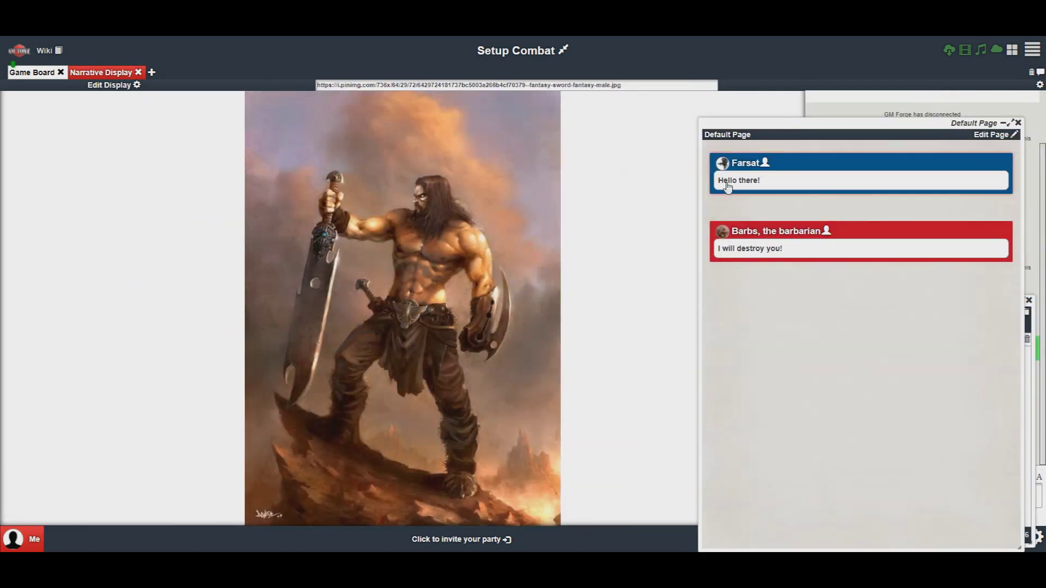
click(723, 164)
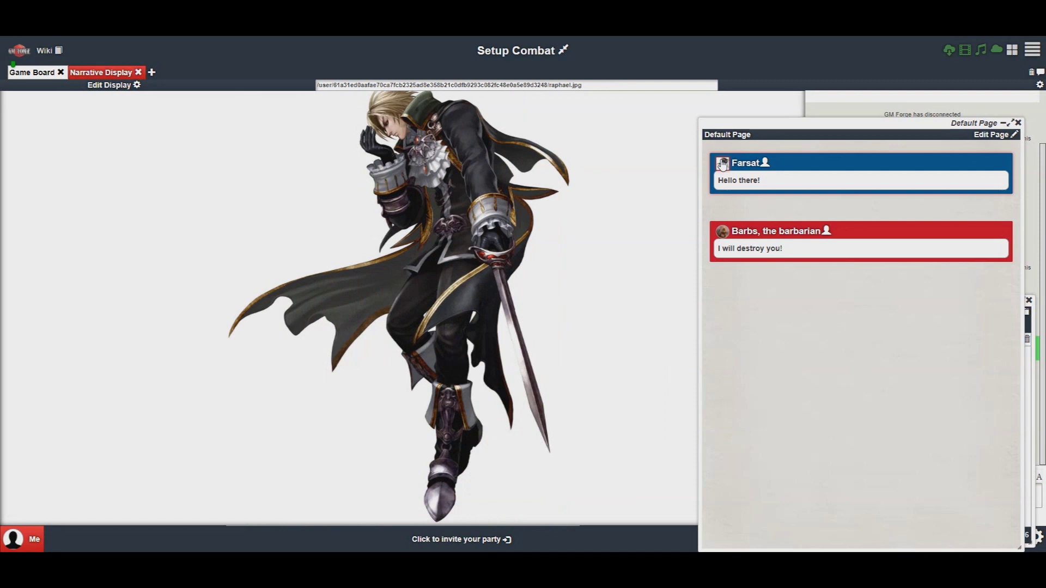
click(723, 163)
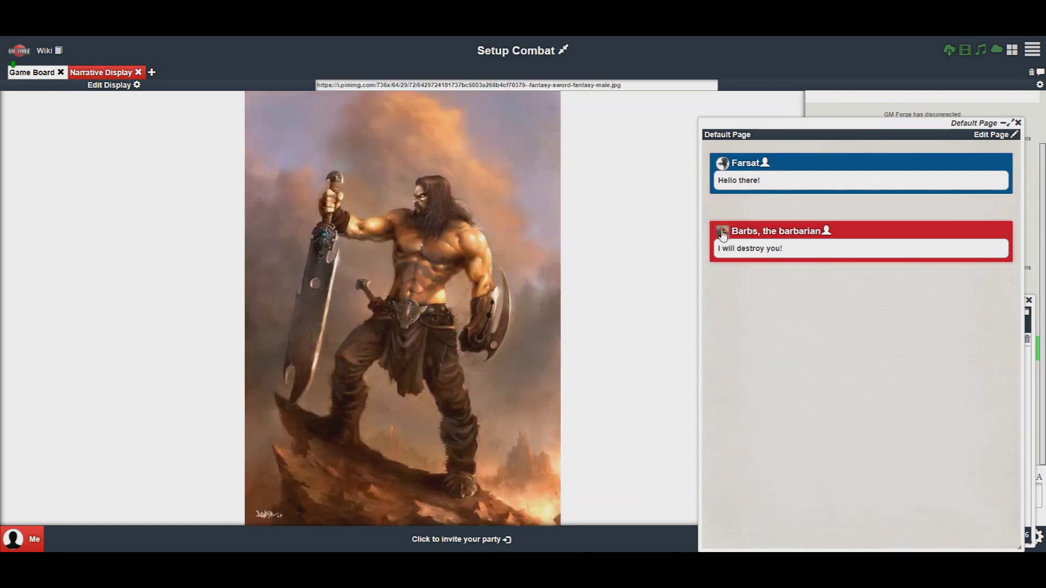
click(723, 164)
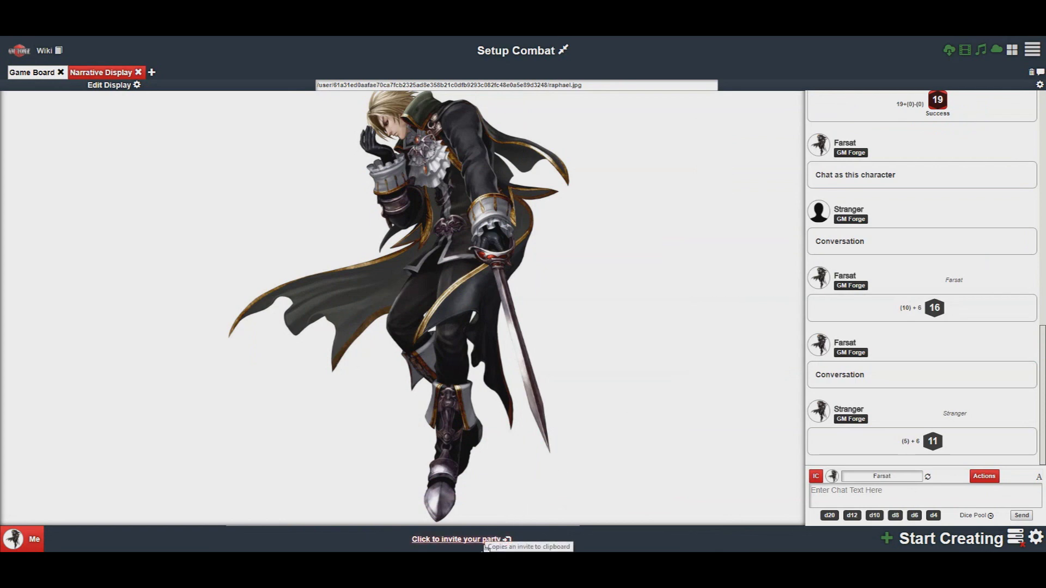
Copy the party invite link, open it in a browser, and join with the green color and the character Barbs
click(487, 544)
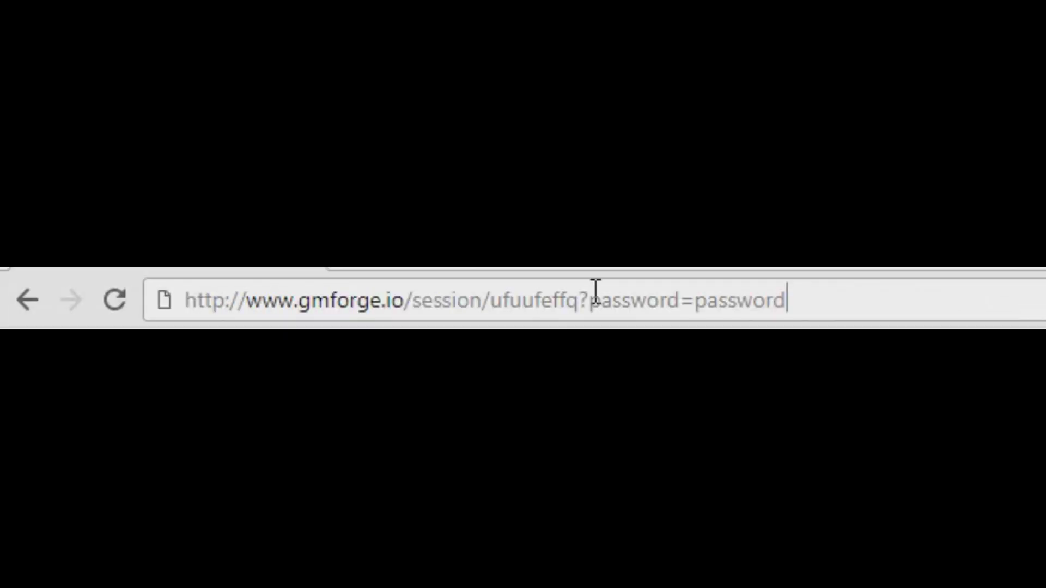
key(Return)
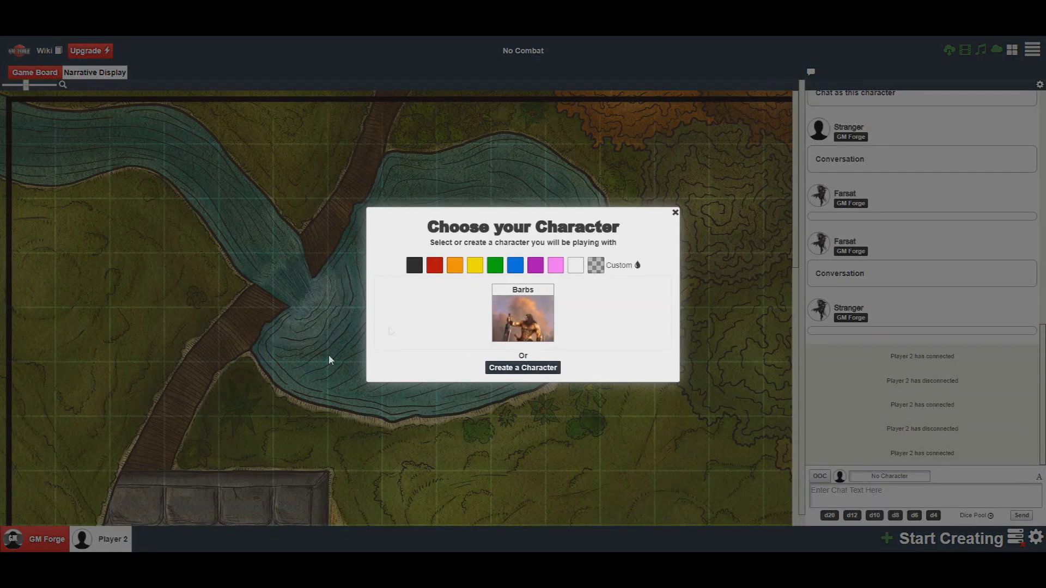
click(494, 270)
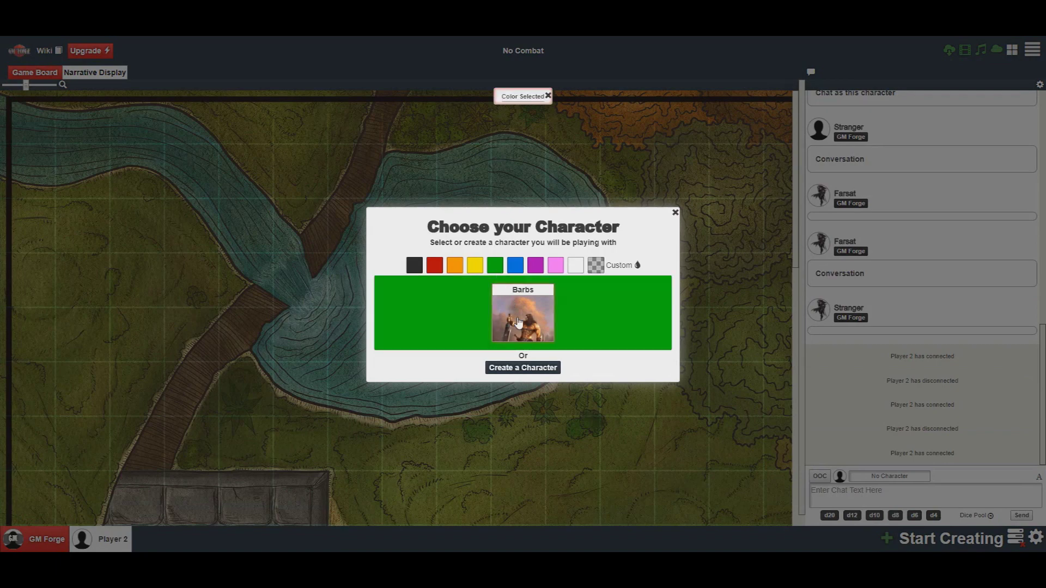
click(518, 322)
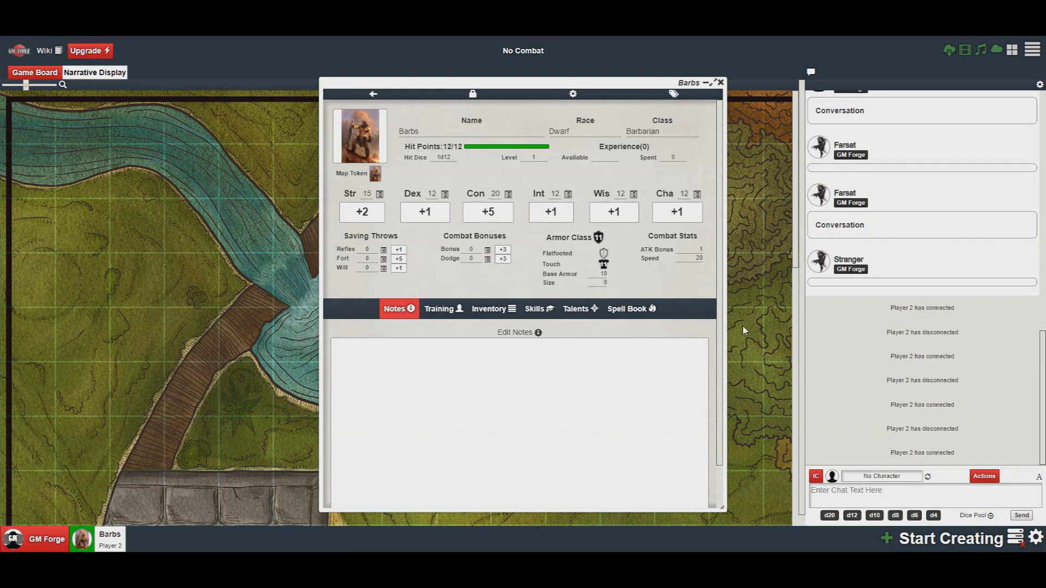
Move Barbs' character sheet clear of the map and look over the player's game board
drag(632, 84, 951, 87)
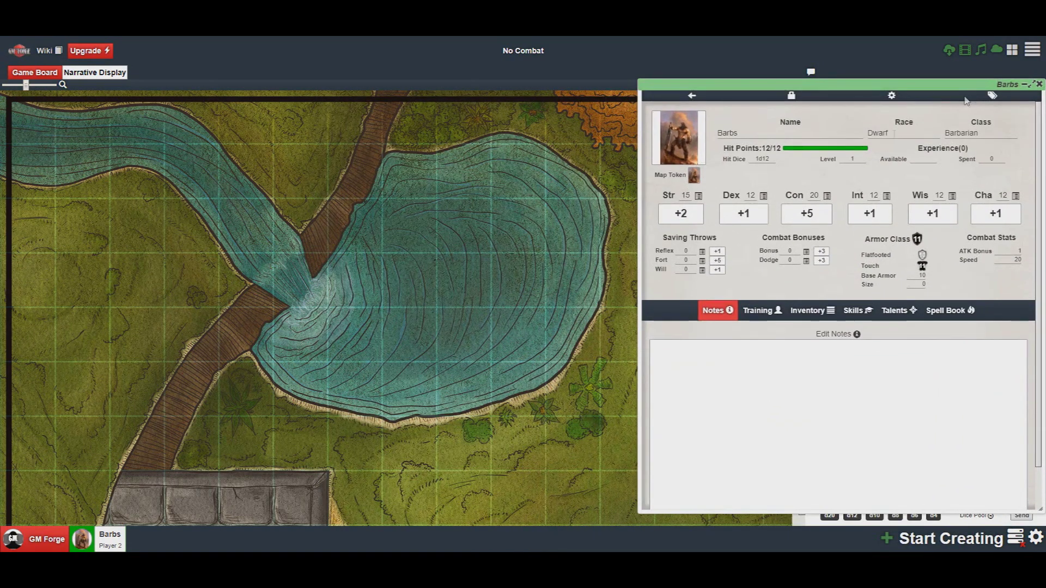
scroll(565, 253, down, 4)
scroll(565, 254, down, 2)
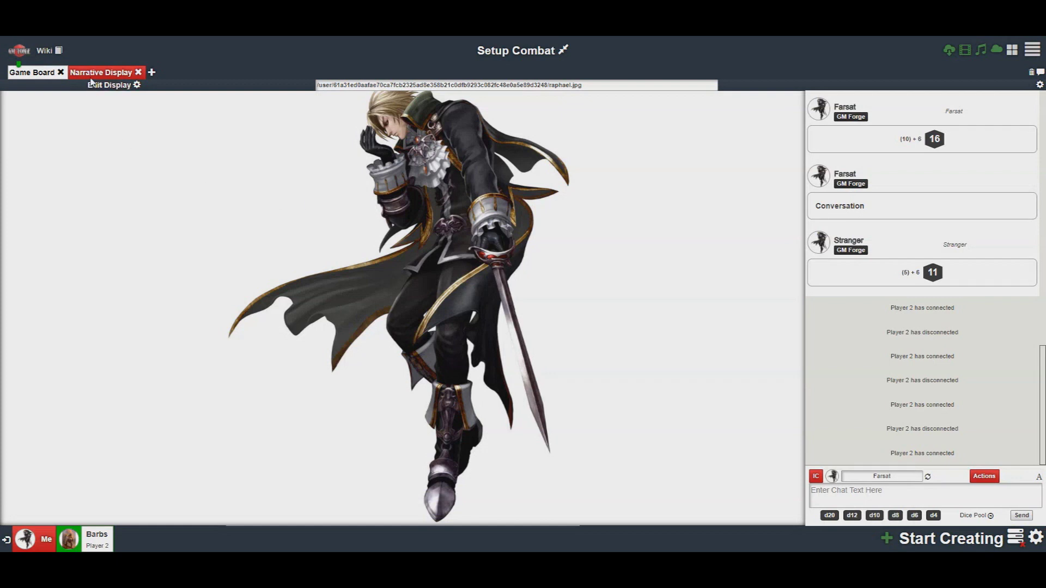
As game master, set Player 2's visibility rights for the Narrative Display tab to Deny
right_click(96, 76)
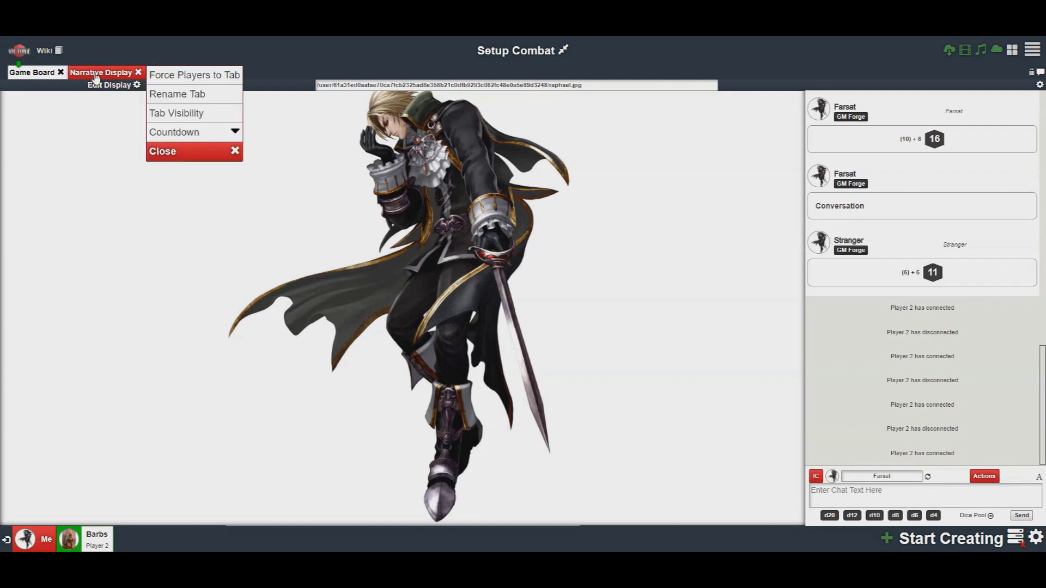
click(218, 113)
click(239, 130)
click(232, 179)
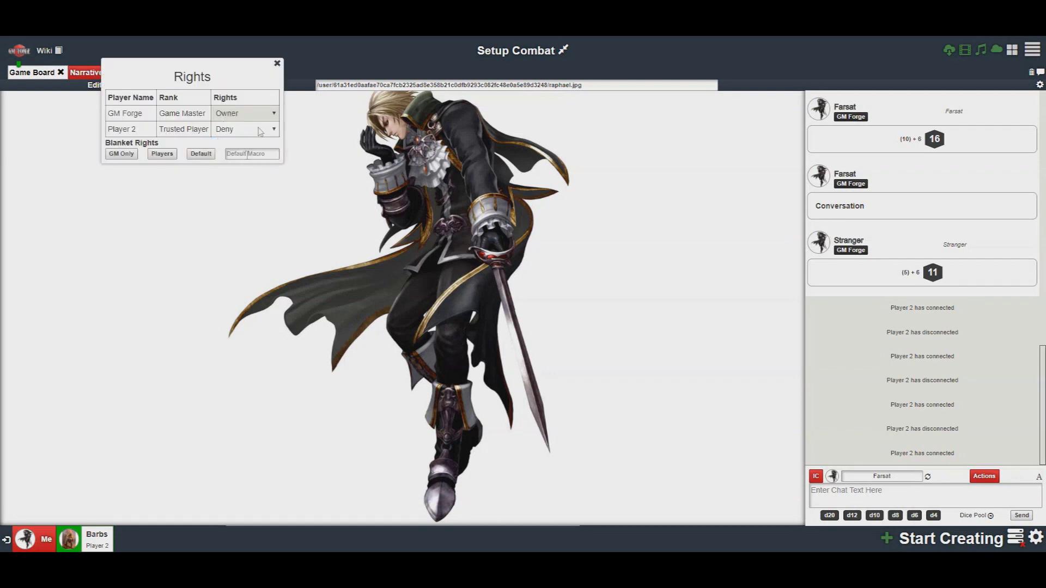
click(276, 64)
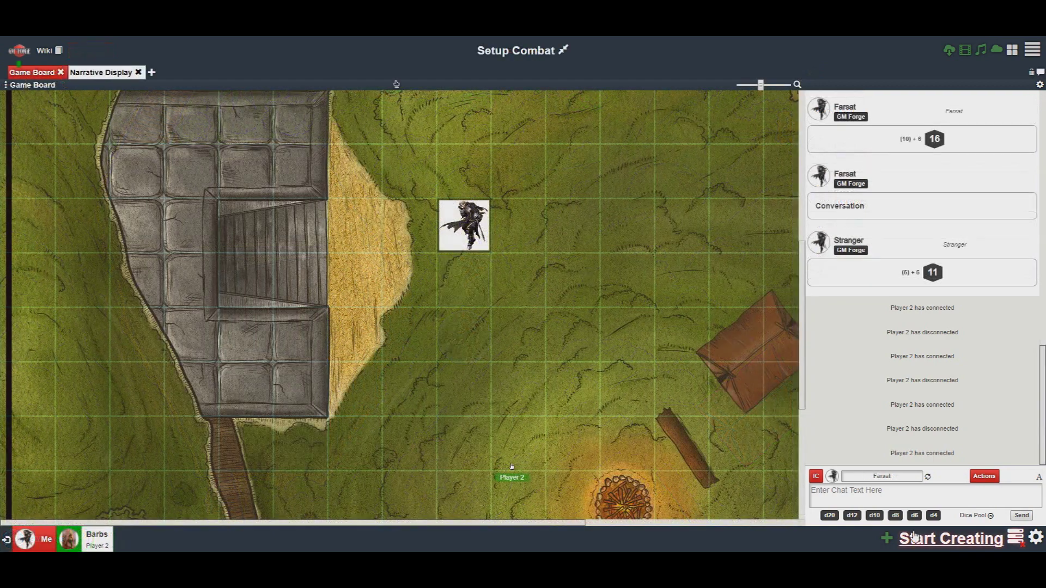
Set Player 2's rights on the character Farsat to Visible, and try to open Farsat's sheet from the player's board
click(926, 538)
click(909, 355)
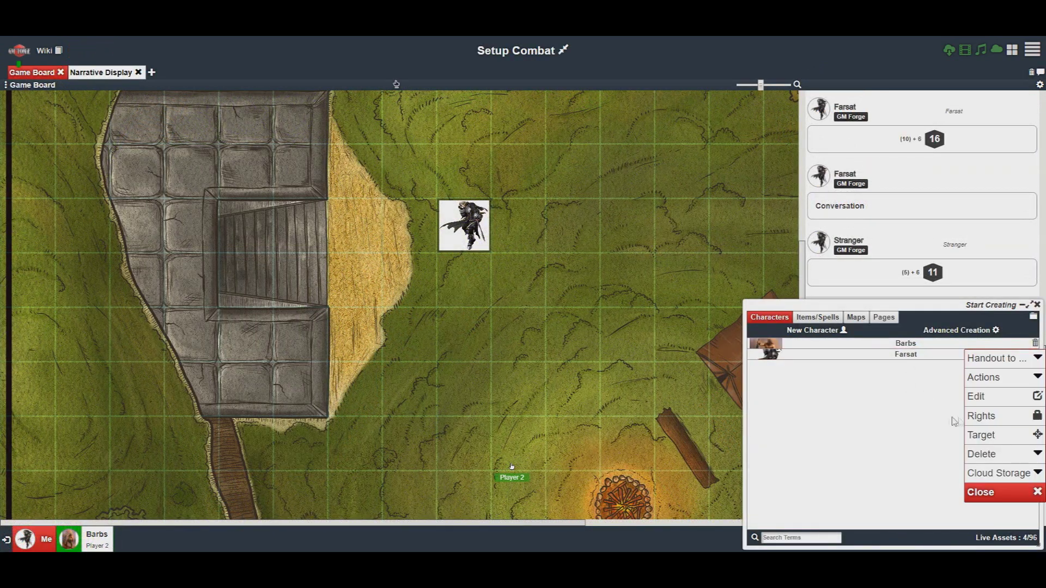
click(964, 417)
click(1005, 432)
click(1005, 474)
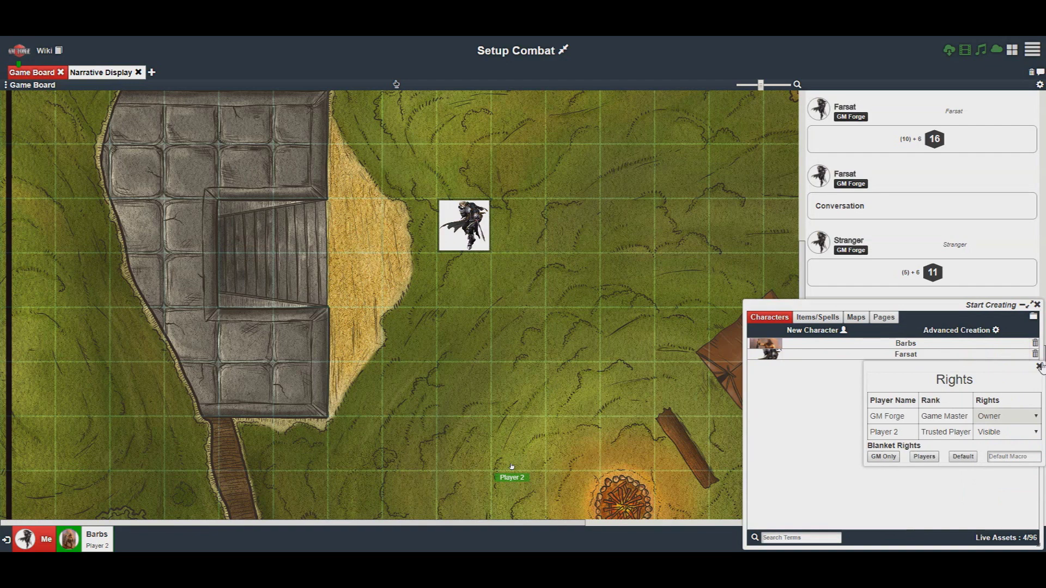
click(1039, 366)
click(1034, 320)
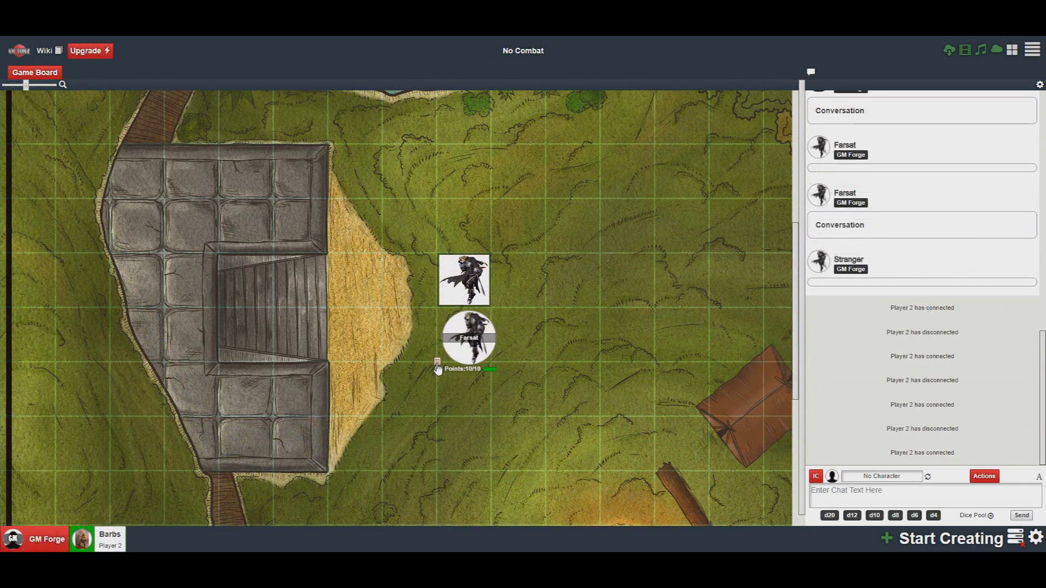
click(437, 365)
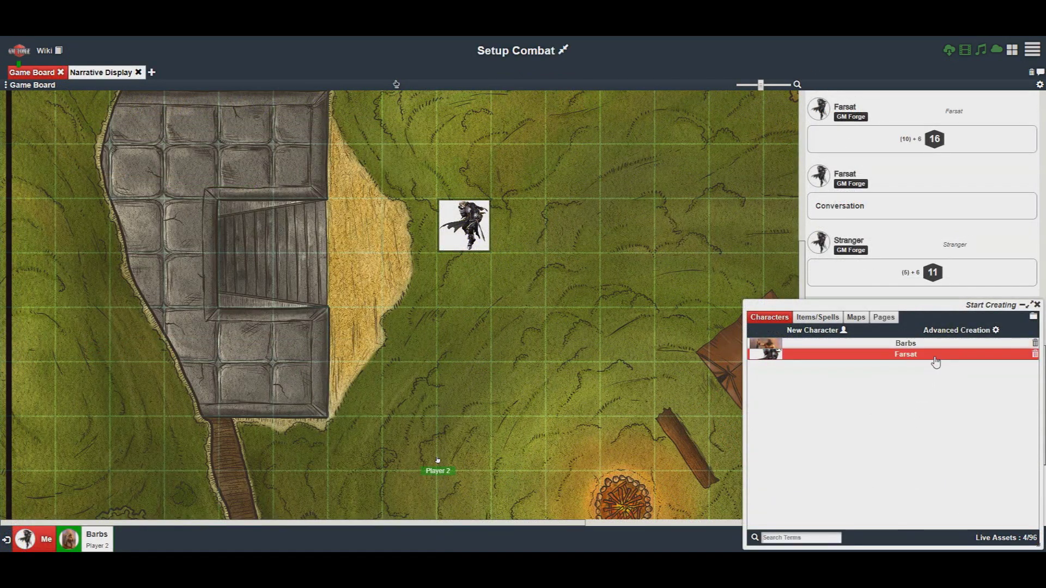
Set Player 2's access to the character Farsat to Rights
click(967, 354)
click(981, 415)
click(997, 432)
click(999, 454)
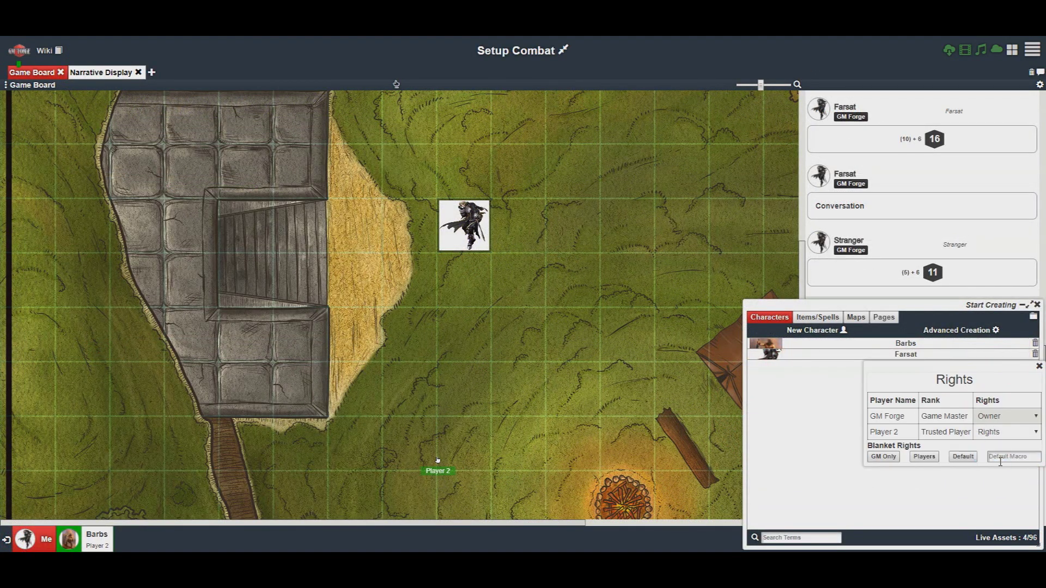
click(1039, 366)
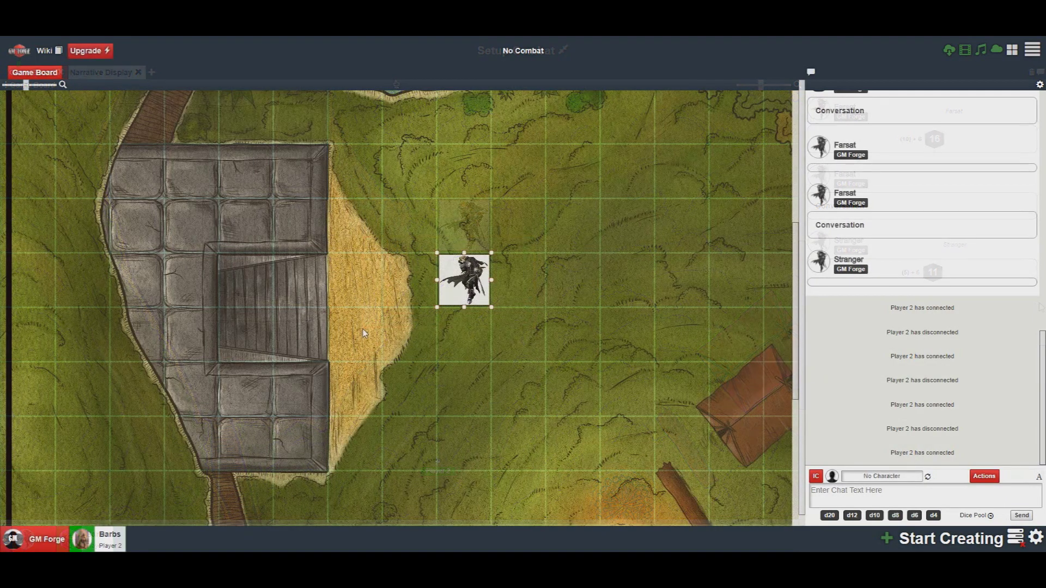
From the player's session, move Farsat's token one grid square down on the game board
key(Right)
key(Down)
key(Left)
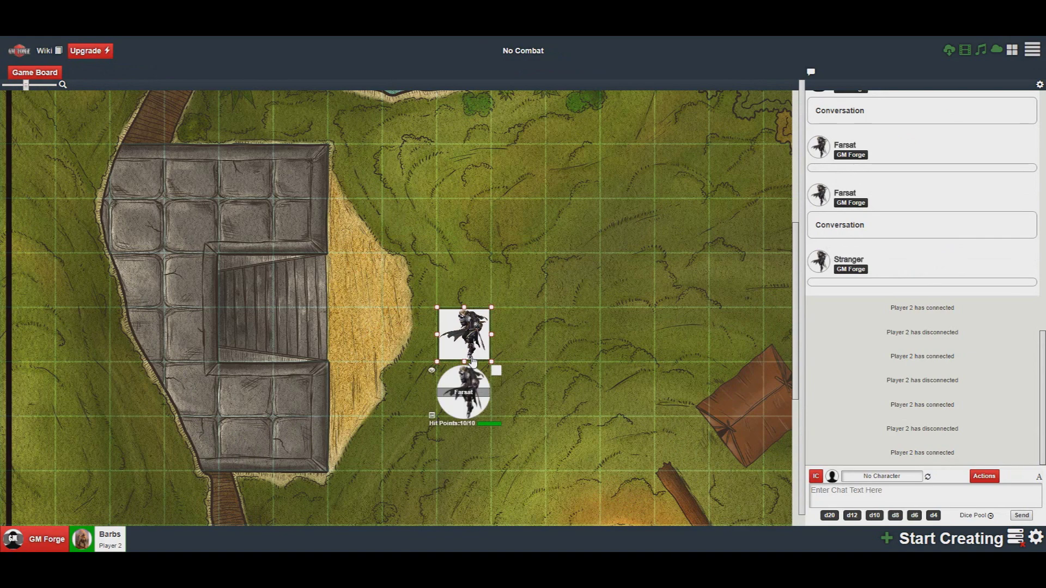
key(ctrl+v)
click(431, 371)
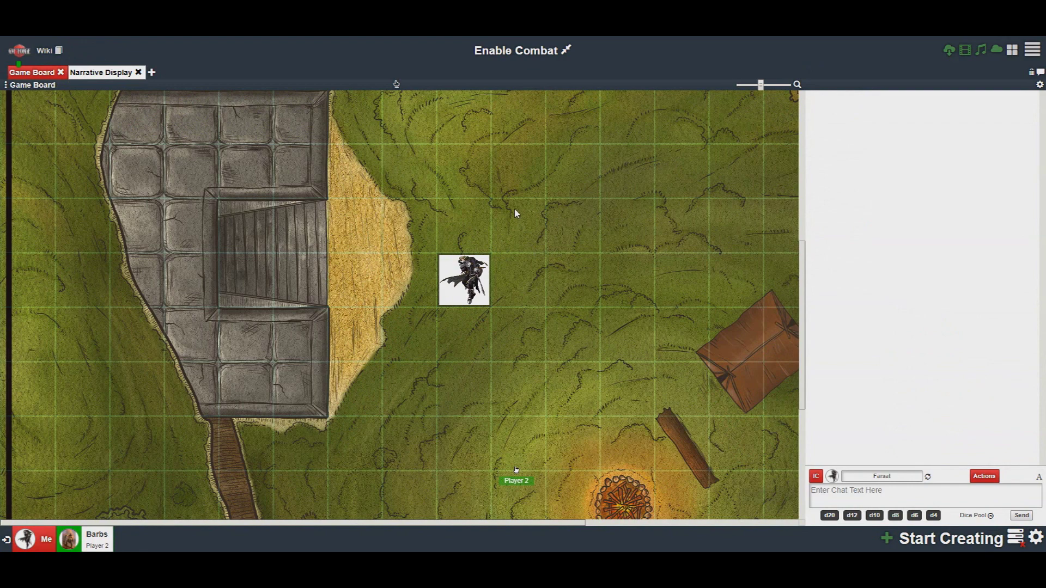
Enable combat with Farsat and Barbs as combatants, and roll a random initiative for Barbs from the player's session
click(518, 51)
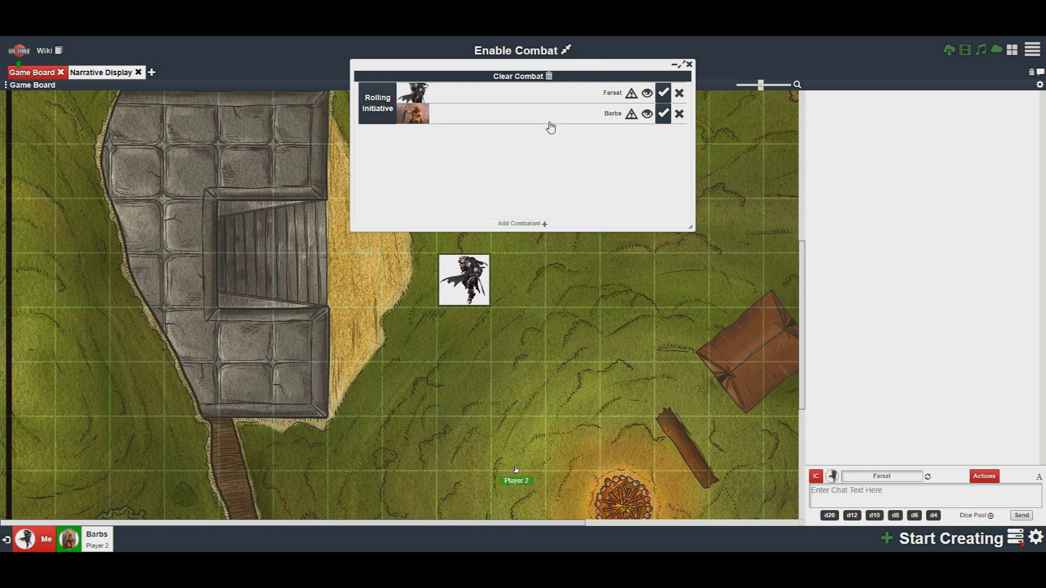
click(520, 50)
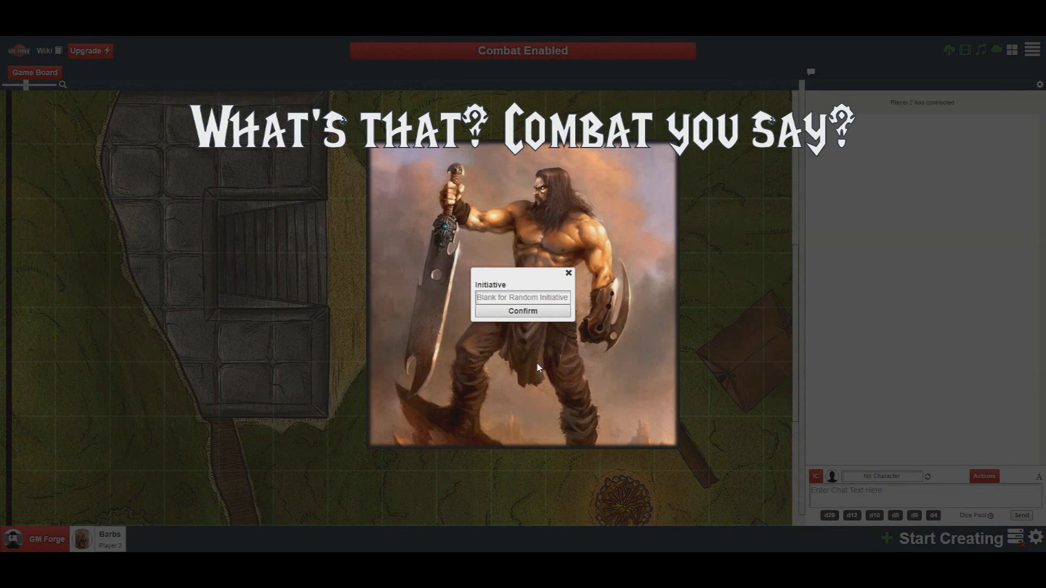
click(555, 314)
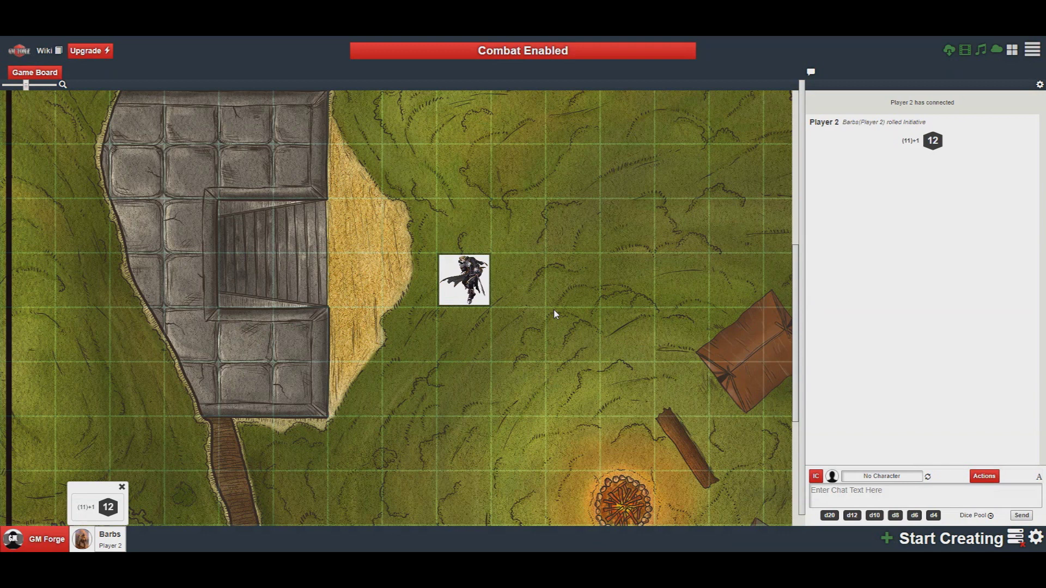
Advance combat to Barbs' turn, mark the turn as completed from the player's session, and clear that completion mark
mouse_move(548, 57)
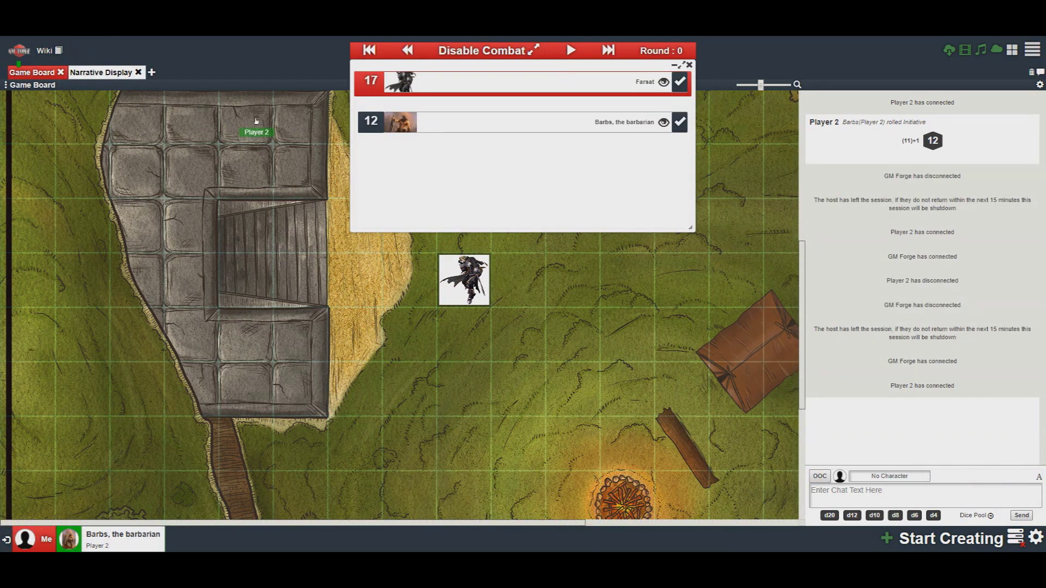
click(570, 51)
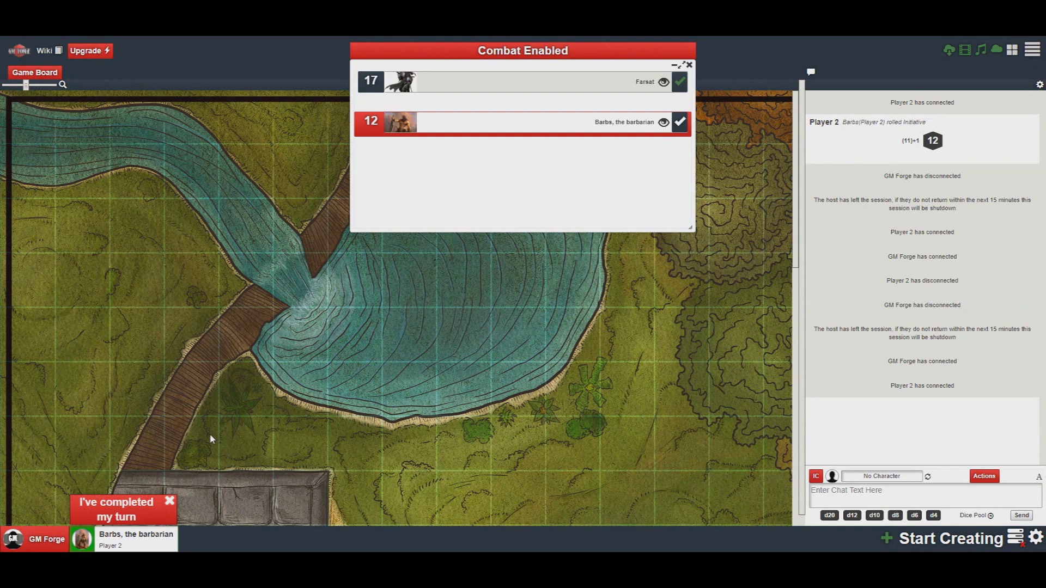
click(140, 514)
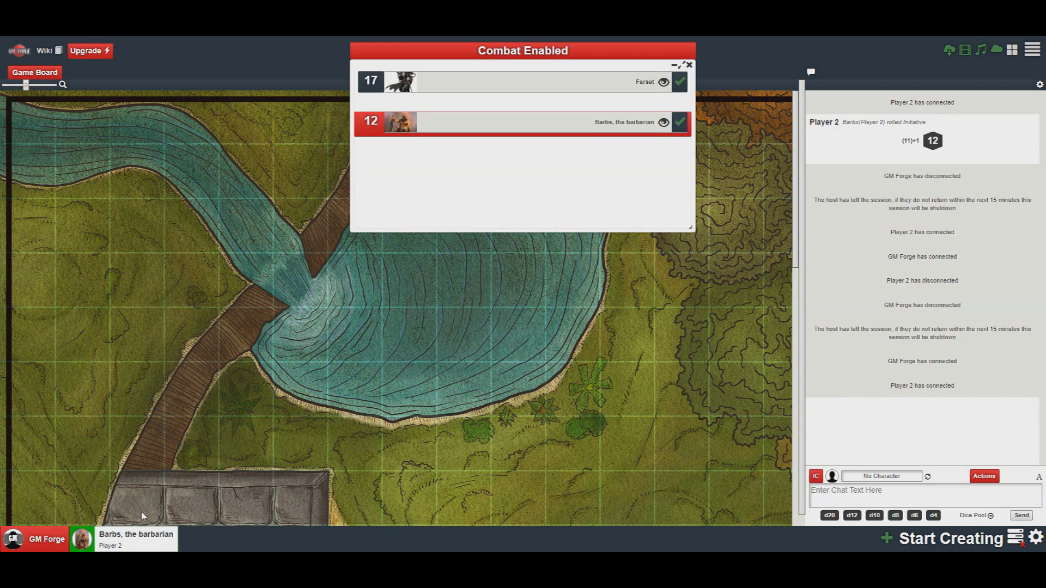
click(682, 123)
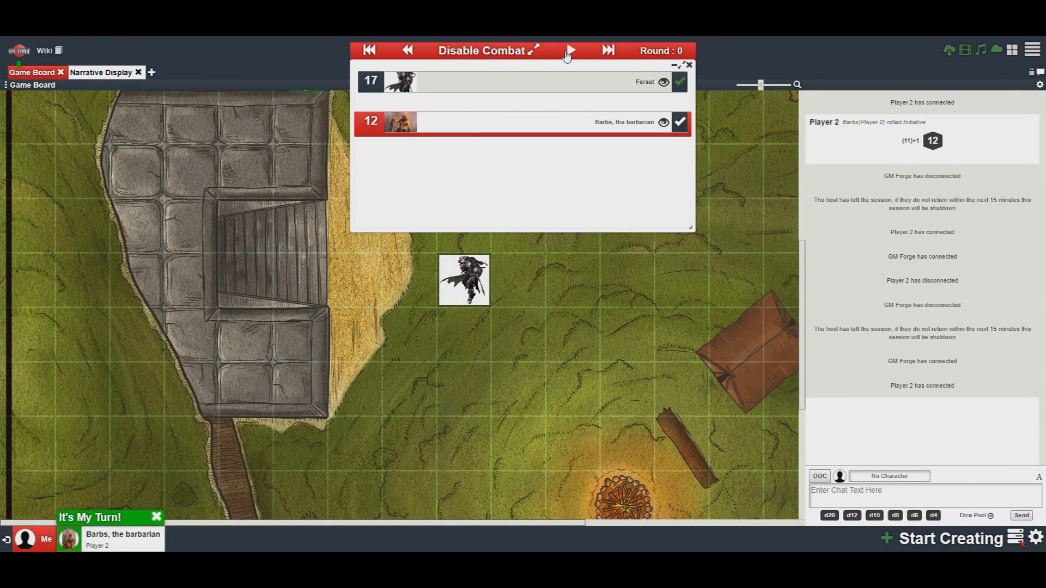
Advance combat to the next round as game master, skipping players who have not completed their turn
click(570, 51)
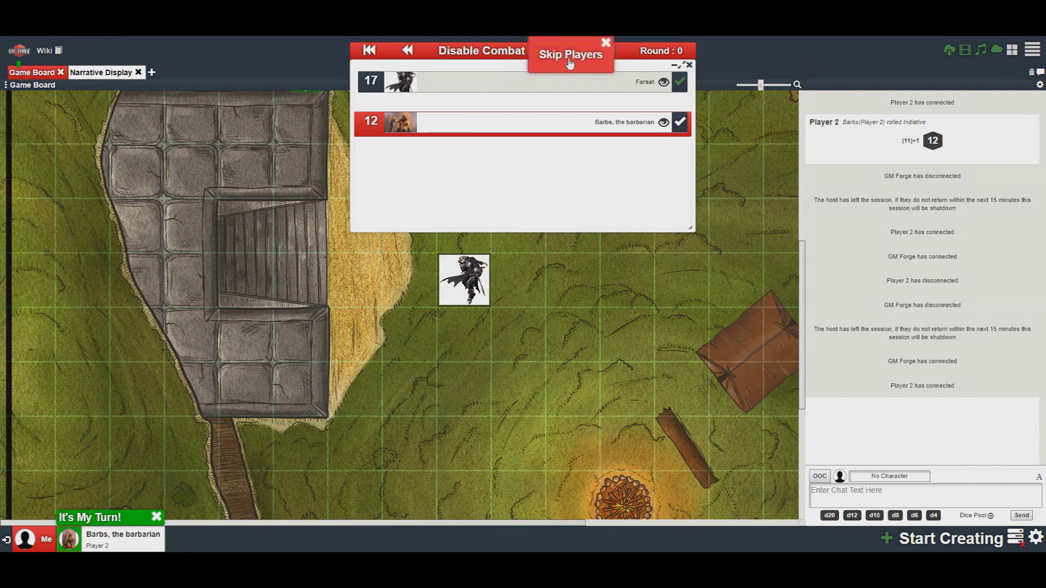
click(567, 59)
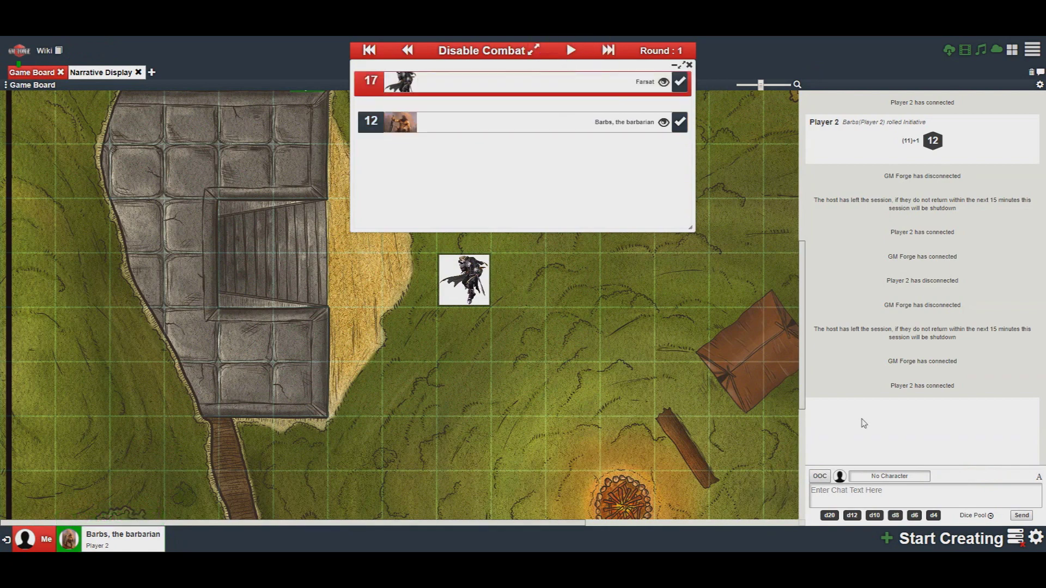
click(964, 50)
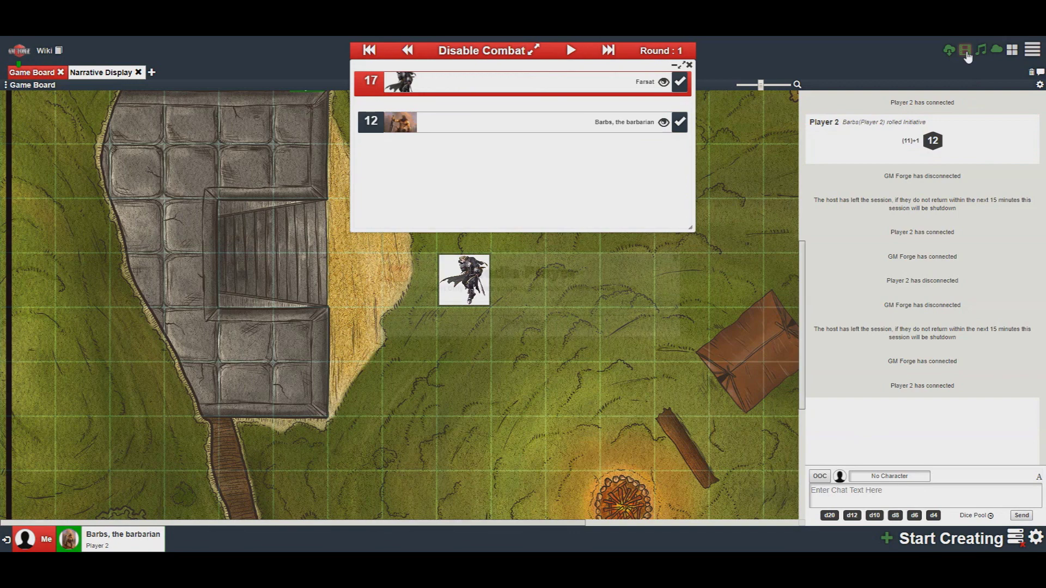
text(https://youtu.be/fJeKMJYf1MM?t=37)
click(571, 322)
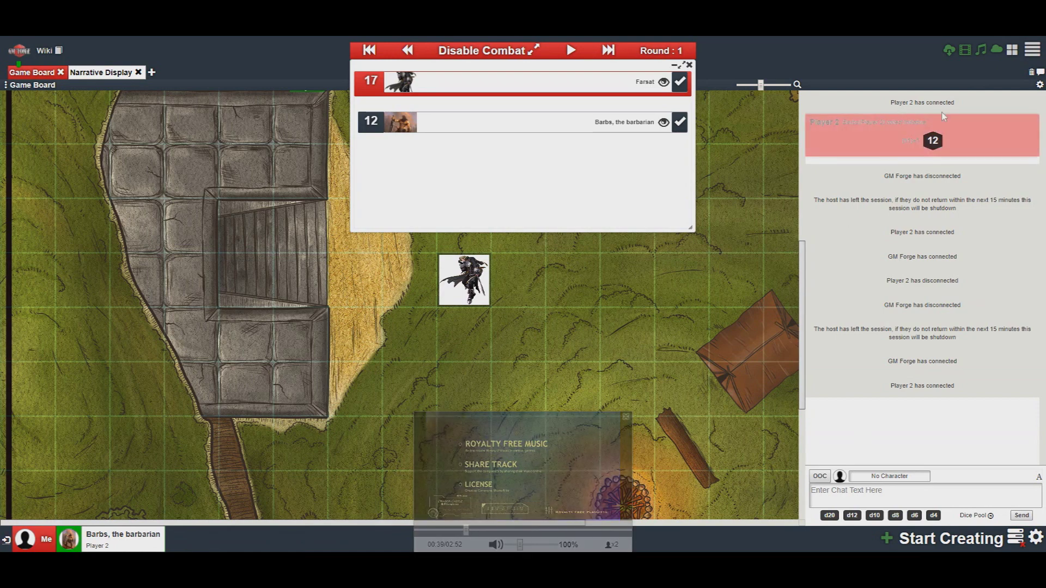
click(980, 50)
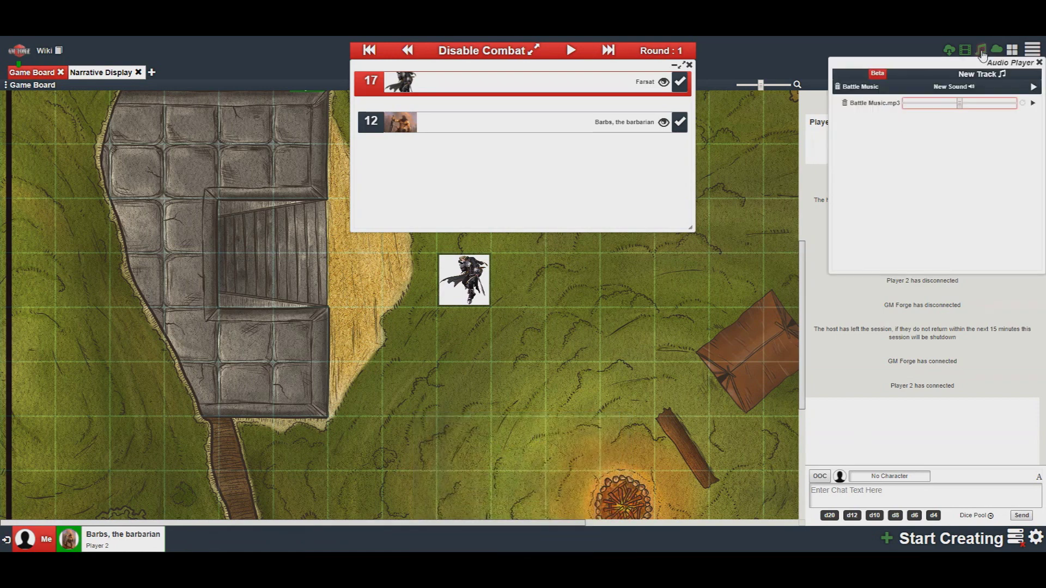
click(1033, 87)
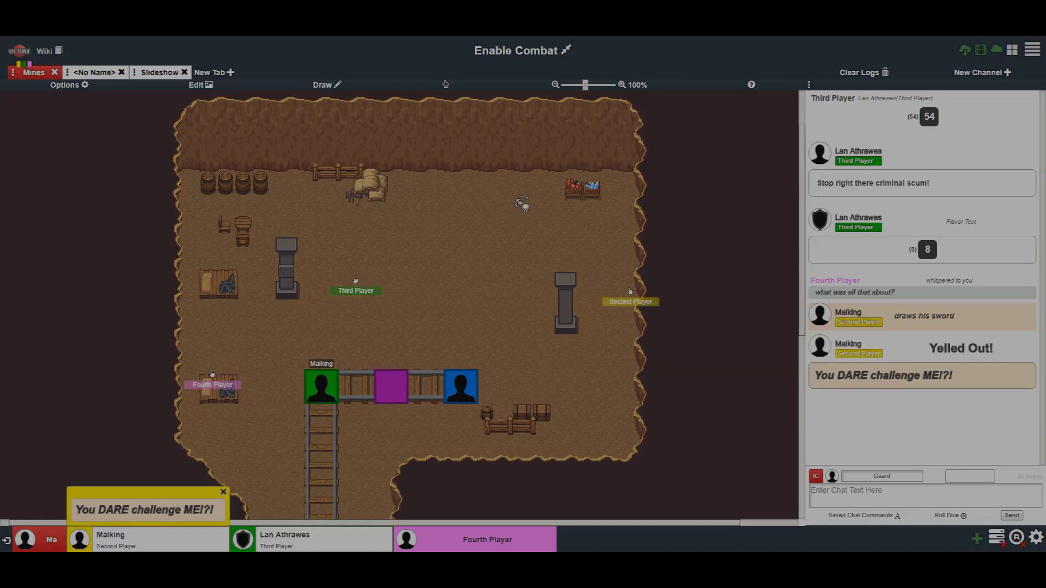
Enable combat on the Mines map and advance the turn order past the Roll Initiative entry
click(546, 58)
click(546, 57)
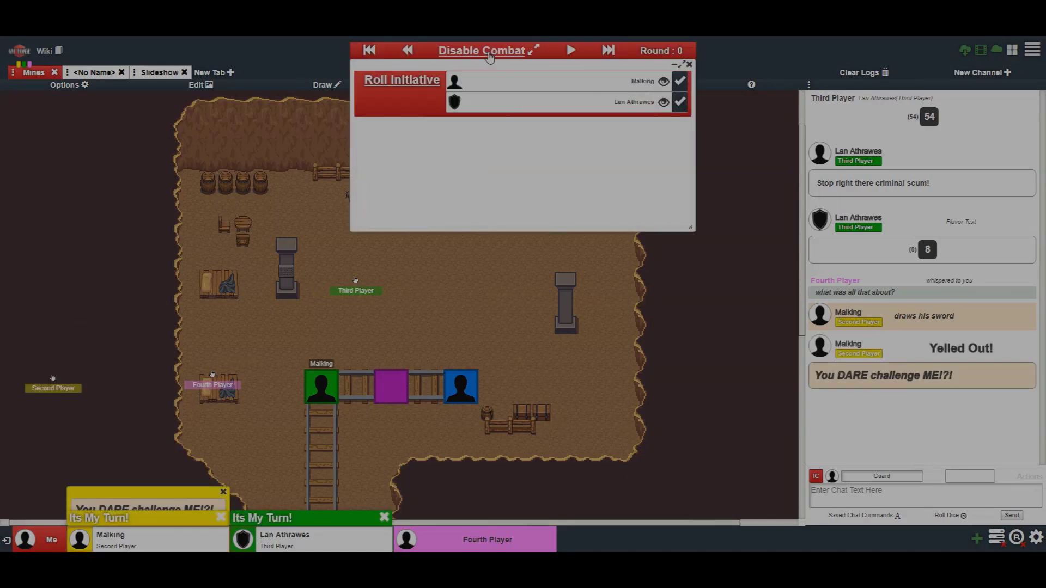
click(570, 50)
click(570, 52)
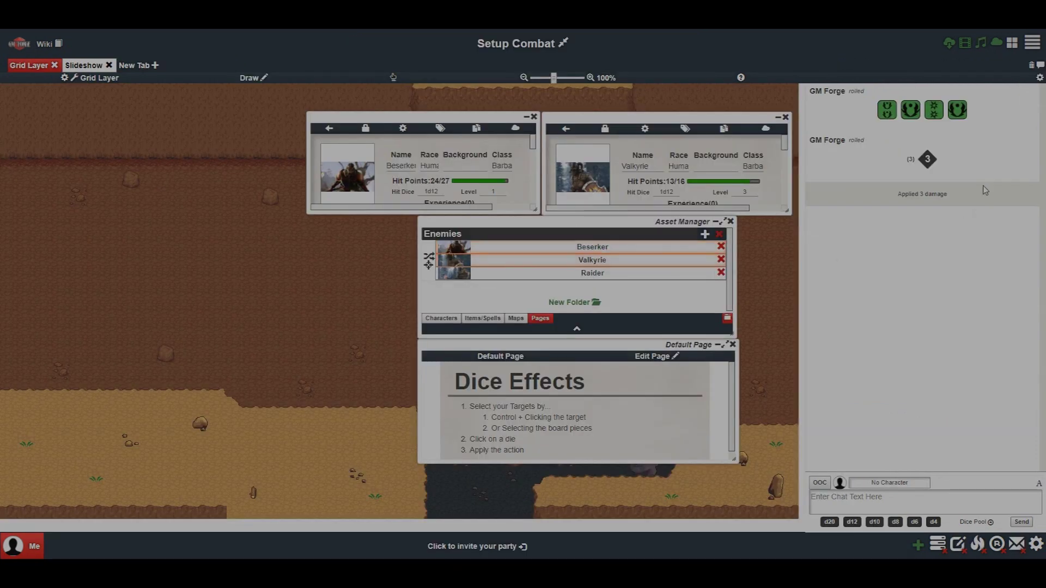
Close the Asset Manager, select the three enemy tokens on the Grid Layer, and apply a rolled die's effect to them
click(730, 221)
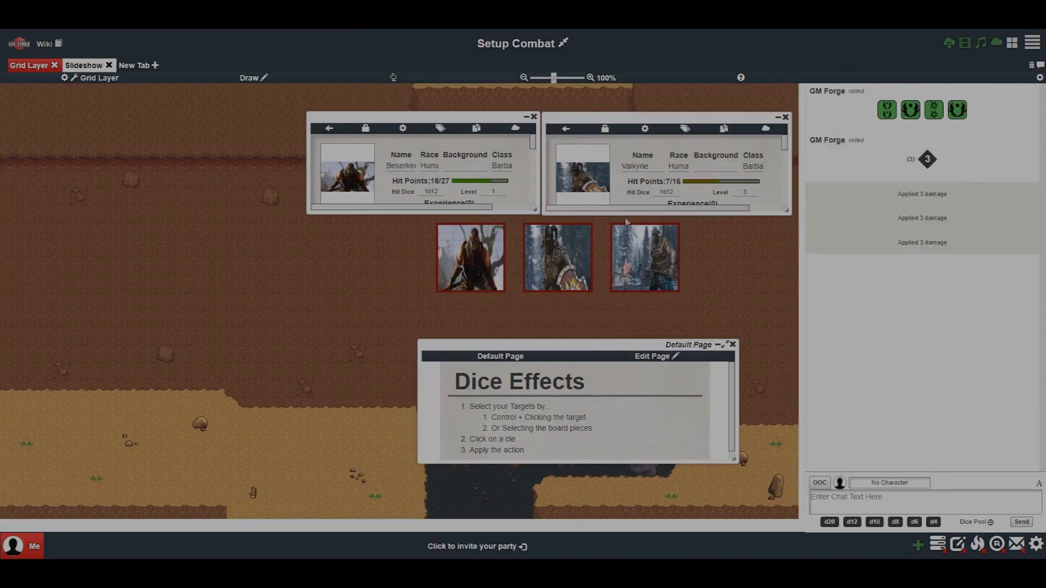
drag(430, 218, 599, 297)
click(957, 109)
click(966, 129)
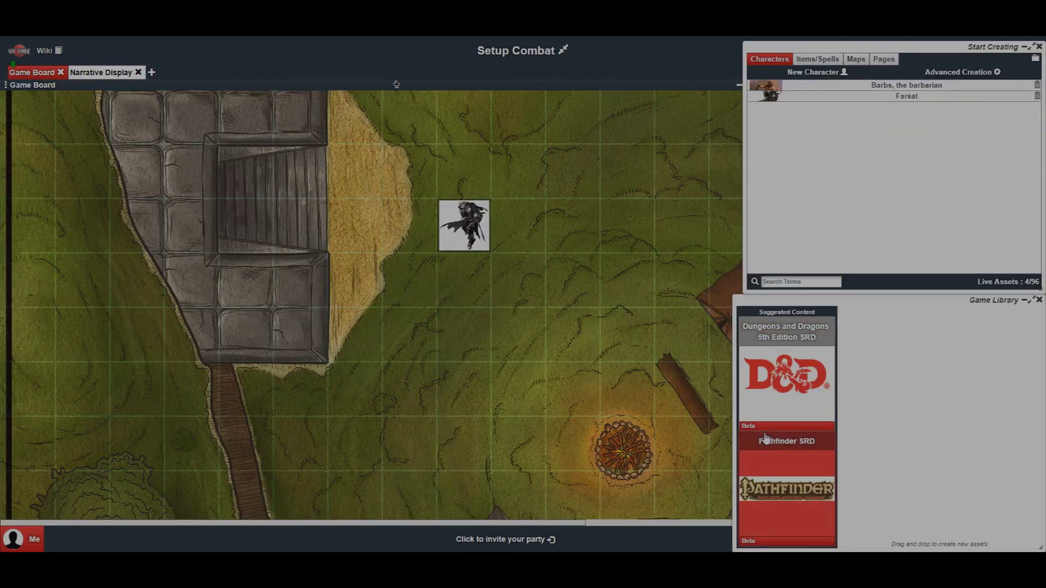
Add the Adult Copper Dragon and Bandit Captain from the Dungeons and Dragons 5th Edition SRD library to the game board
click(786, 376)
click(860, 313)
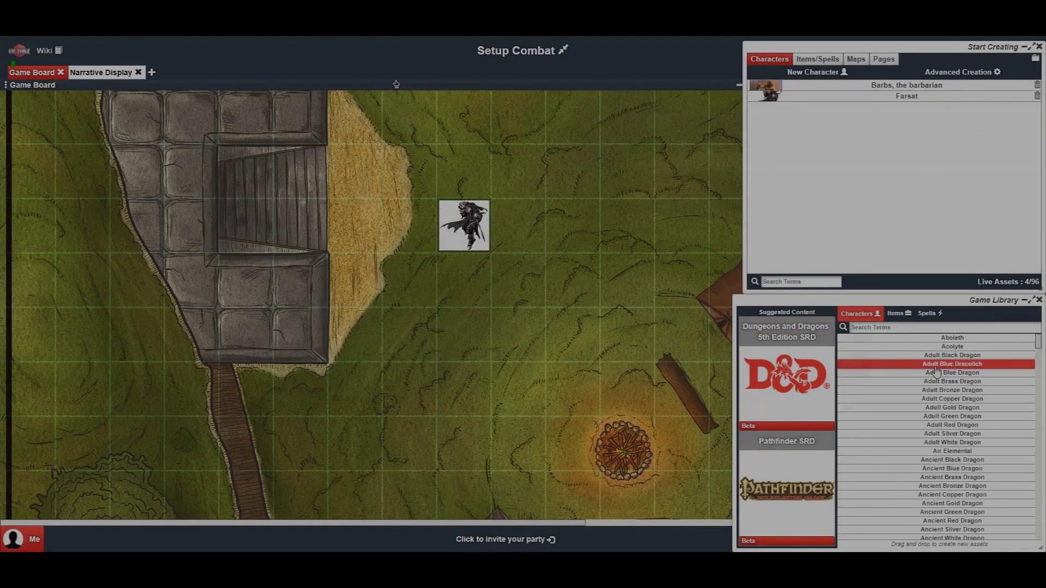
drag(926, 381, 464, 334)
scroll(903, 450, down, 2)
drag(903, 450, 566, 164)
Add Devil, Pit Fiend from the Pathfinder SRD library to the game board, and place another Farsat token above the copper dragon
scroll(936, 415, down, 6)
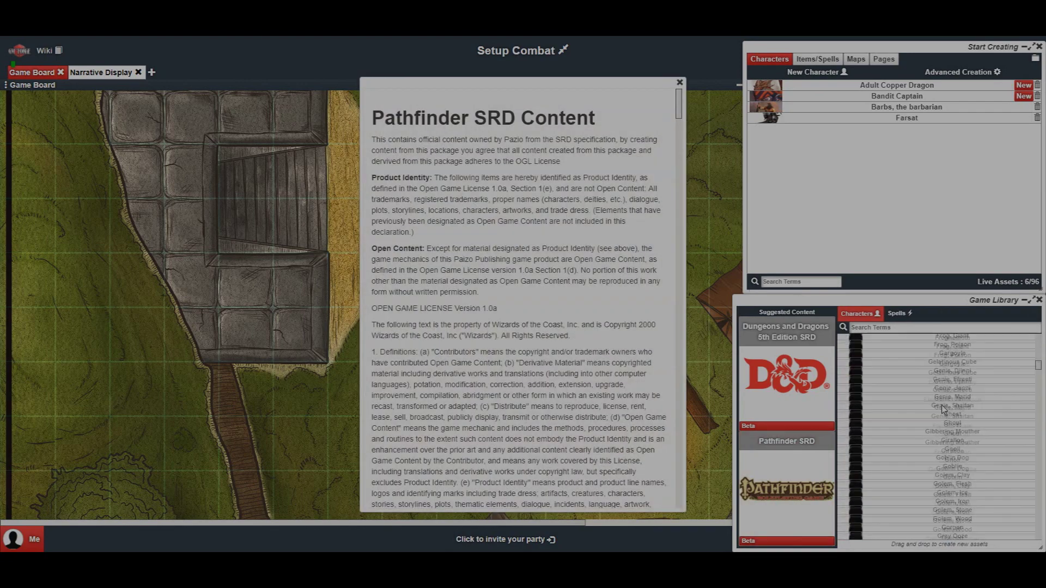
drag(952, 401, 365, 330)
drag(907, 129, 464, 282)
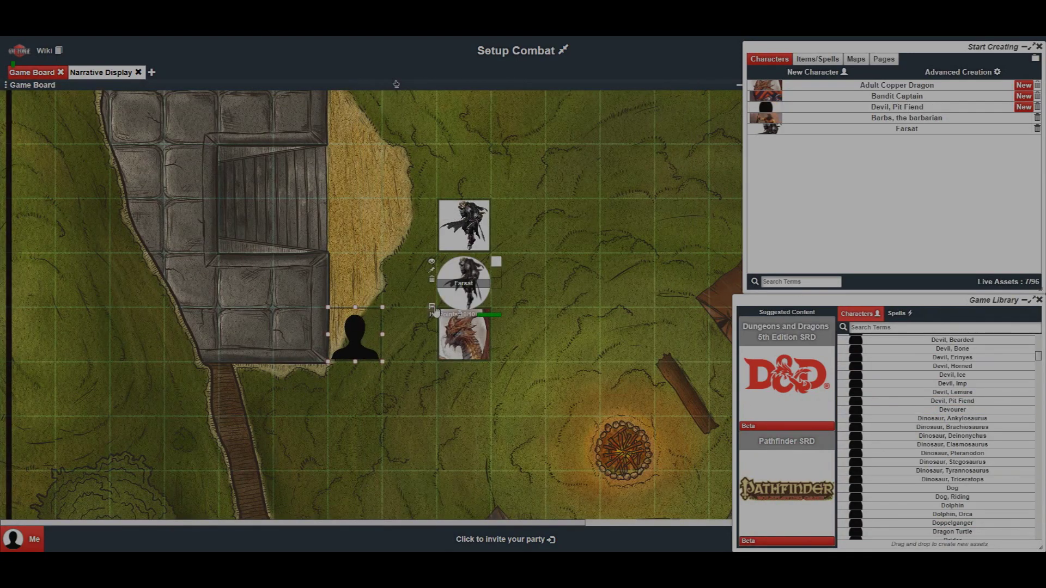
double_click(463, 282)
click(330, 299)
drag(952, 382, 375, 398)
scroll(375, 398, down, 5)
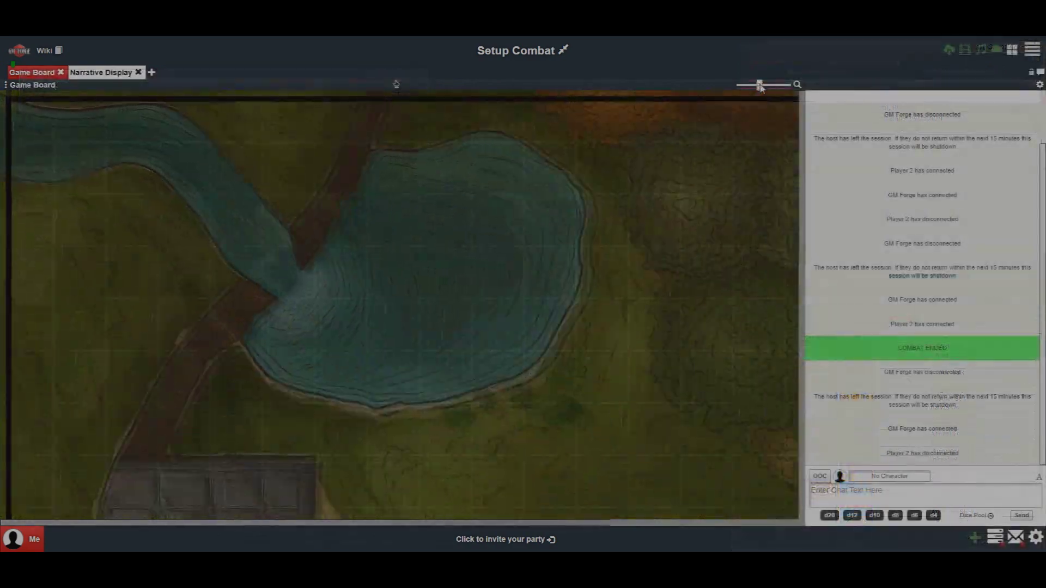
Reveal several rectangular areas of the fog of war around the campfire and tents on the game board
drag(759, 84, 786, 88)
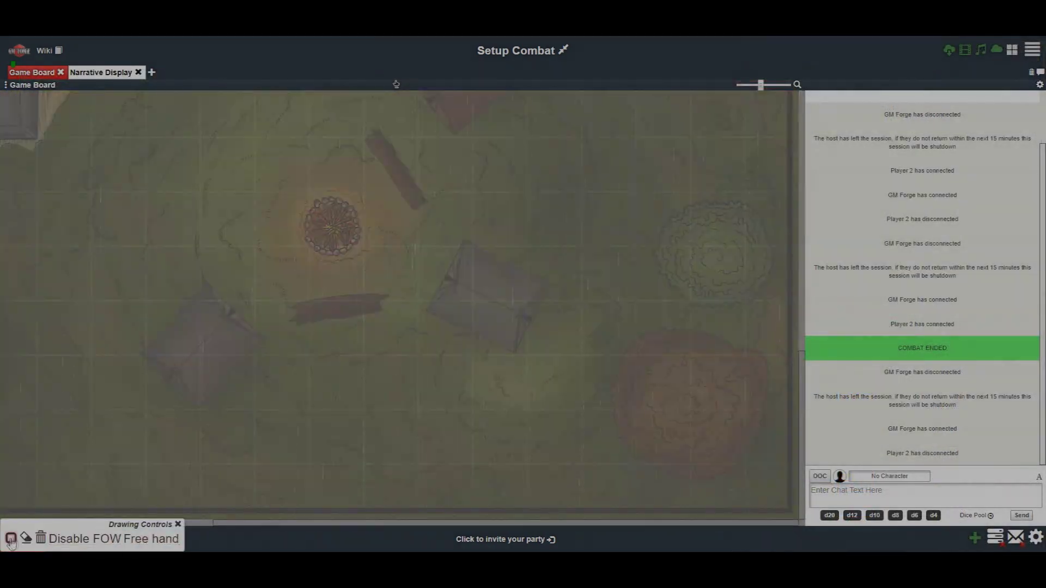
drag(199, 147, 420, 361)
drag(480, 214, 649, 325)
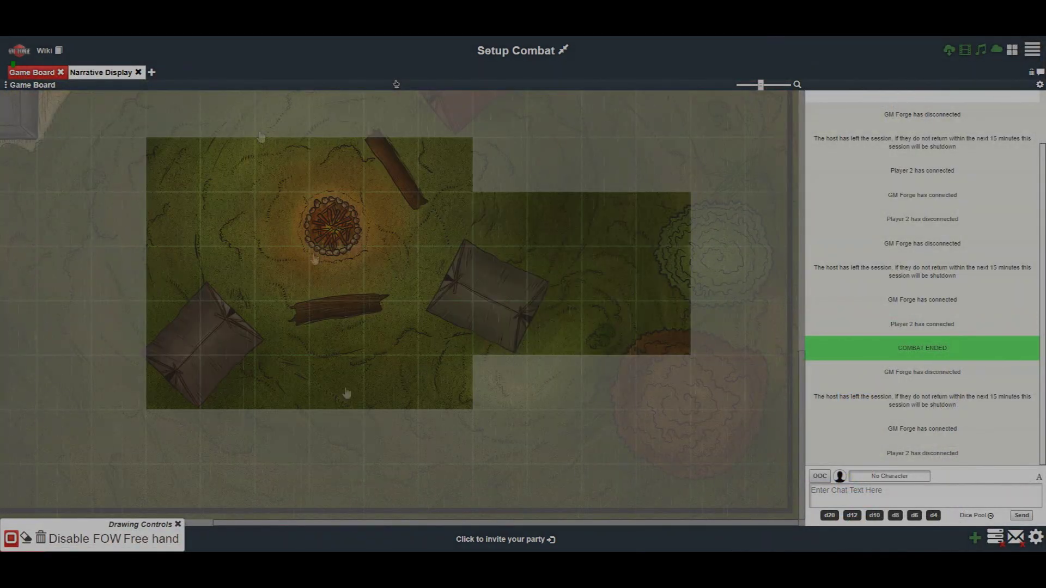
drag(248, 424, 436, 382)
drag(218, 109, 709, 178)
drag(657, 372, 436, 393)
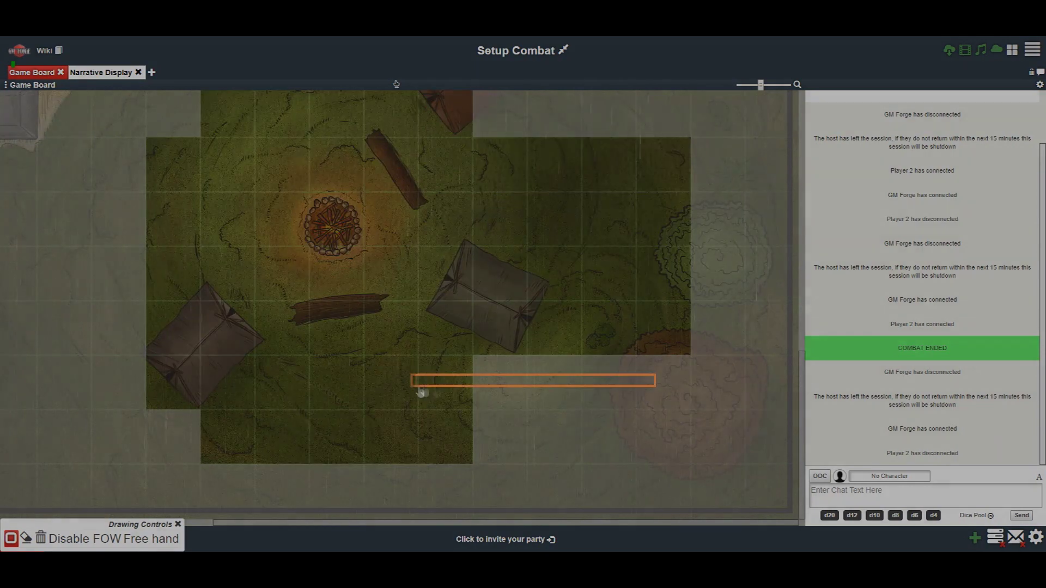